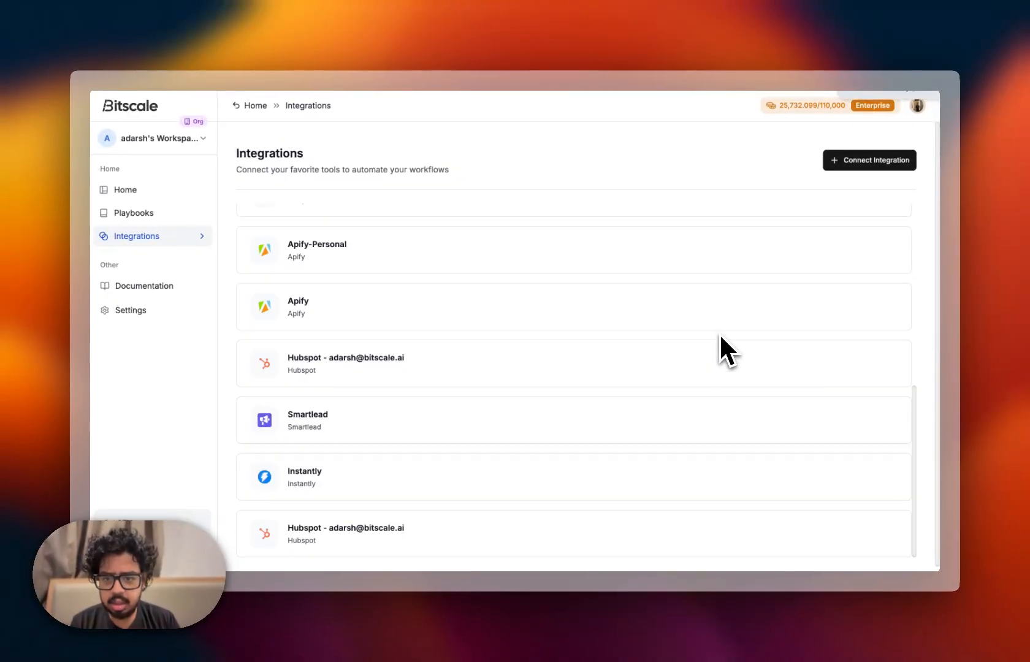
Step: Start connecting a new Attio integration to the workspace
{"action": "scroll", "coordinate": [719, 335], "scroll_direction": "up", "scroll_amount": 6}
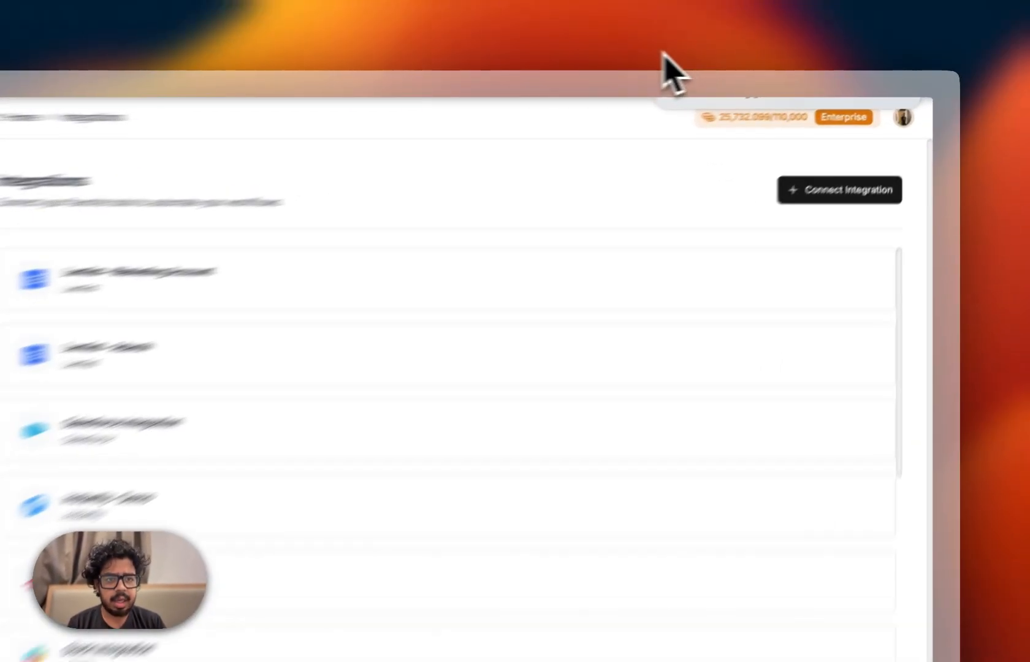
{"action": "left_click", "coordinate": [864, 160]}
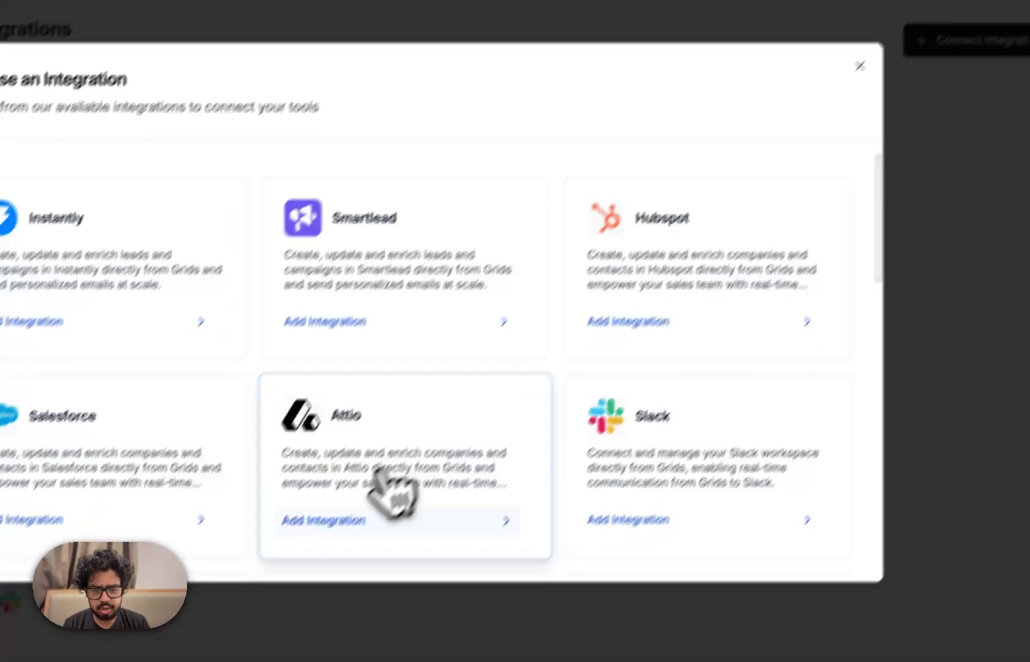
{"action": "left_click", "coordinate": [361, 493]}
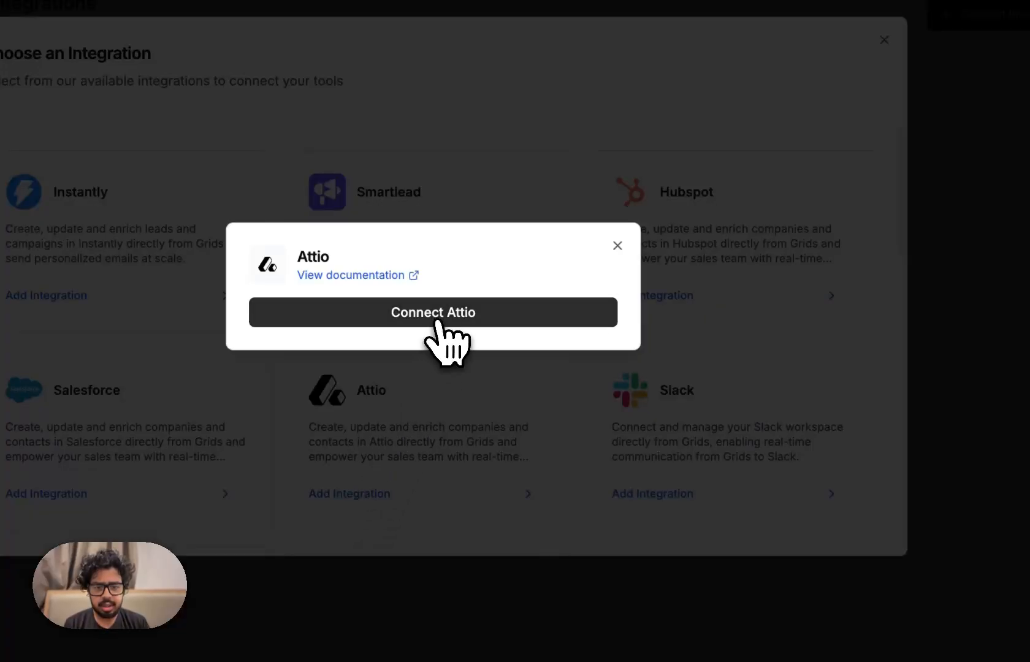
{"action": "left_click", "coordinate": [438, 317]}
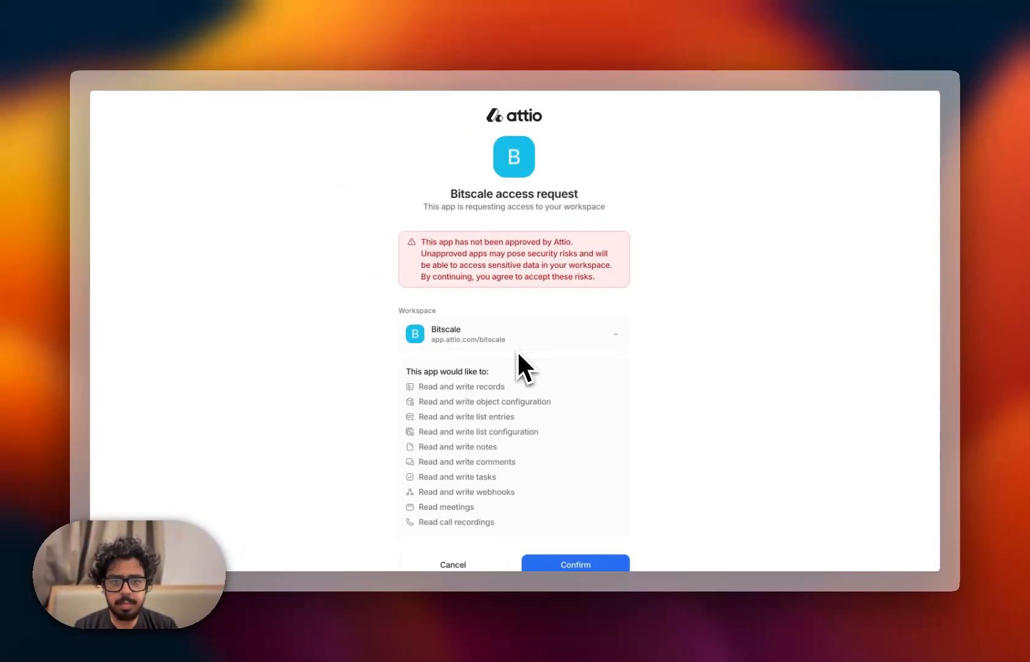
Step: Authorize access to the Bitscale workspace in Attio and create the integration with the name Attio Integration
{"action": "scroll", "coordinate": [518, 354], "scroll_direction": "down", "scroll_amount": 2}
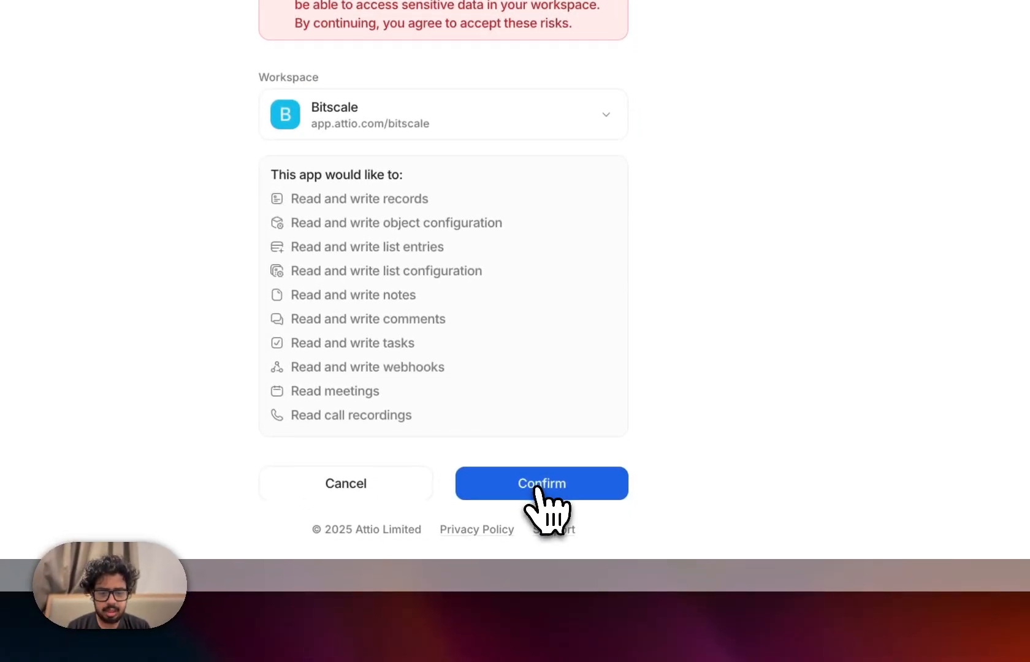
{"action": "left_click", "coordinate": [542, 485]}
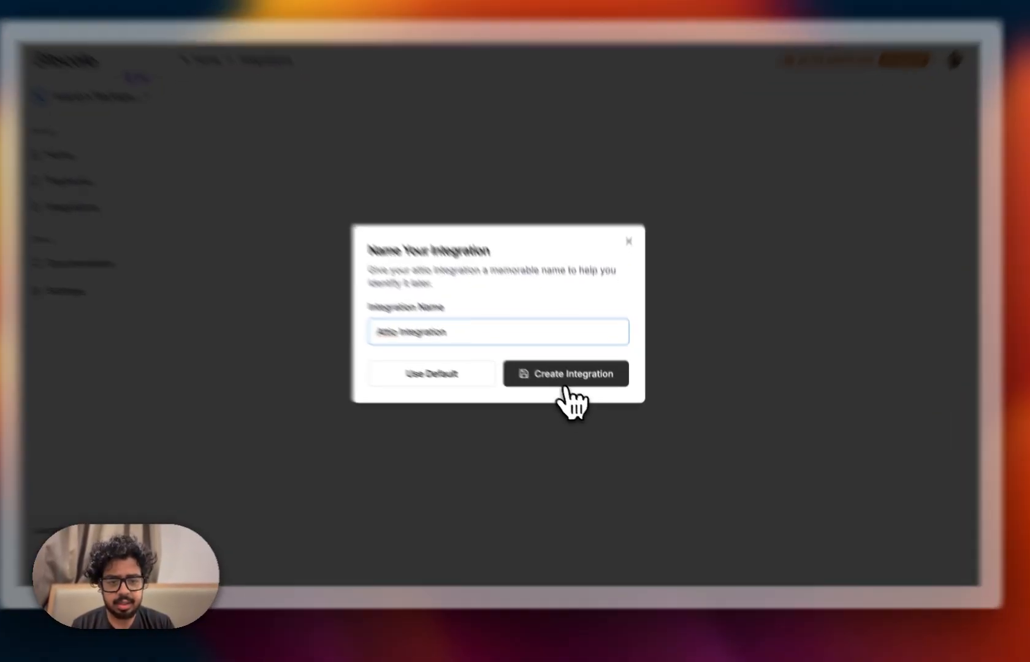
{"action": "left_click", "coordinate": [574, 386]}
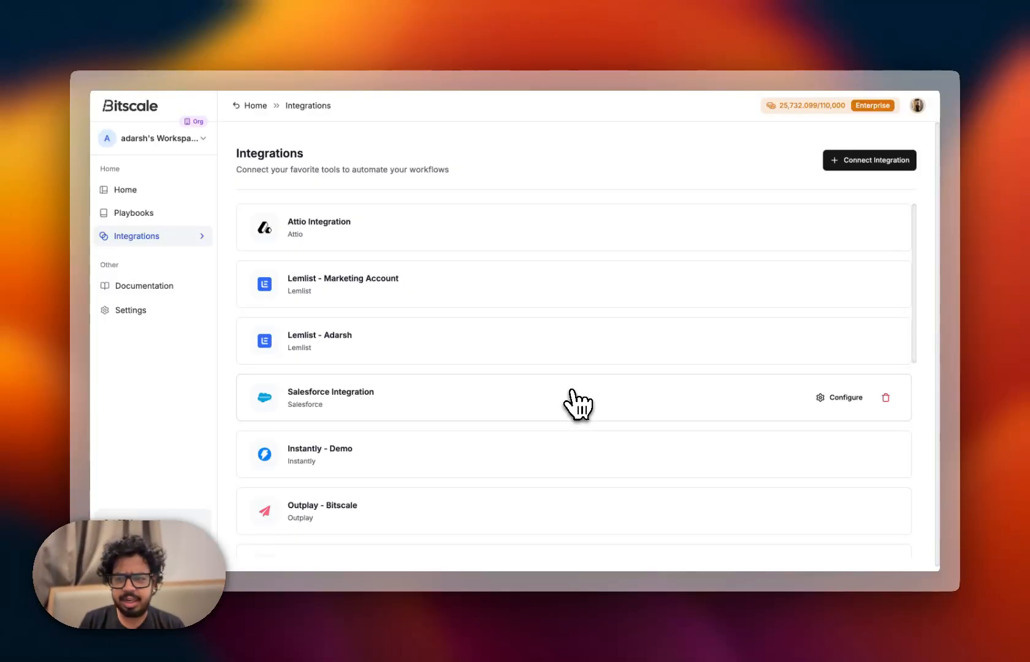
Step: Start a new grid from the home page with Import from Attio as its data source
{"action": "left_click", "coordinate": [160, 191]}
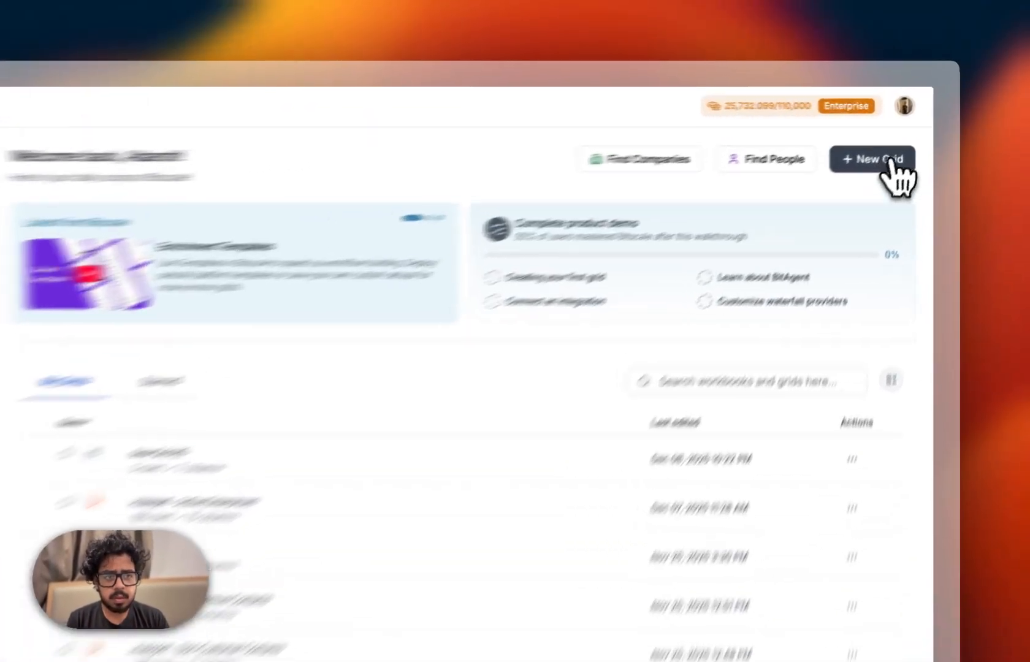
{"action": "left_click", "coordinate": [893, 146]}
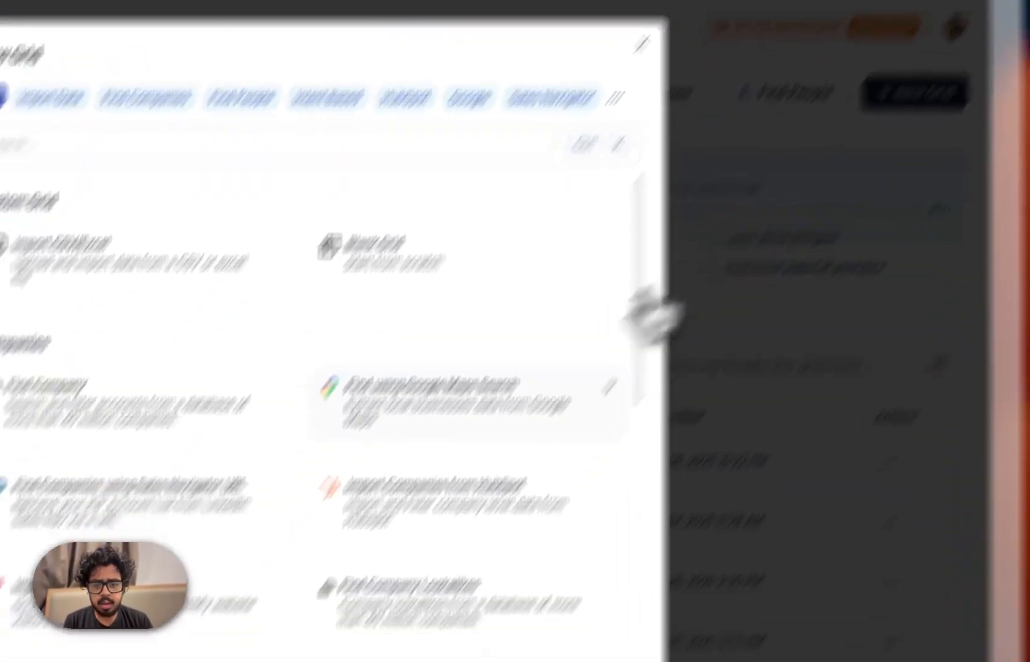
{"action": "scroll", "coordinate": [653, 316], "scroll_direction": "down", "scroll_amount": 10}
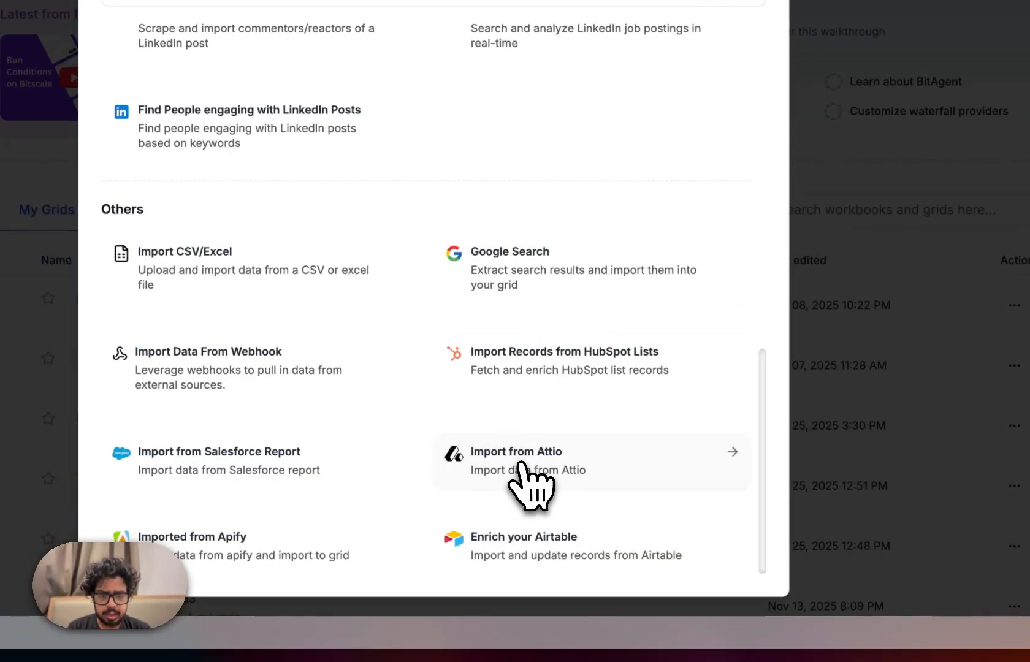
{"action": "left_click", "coordinate": [530, 485]}
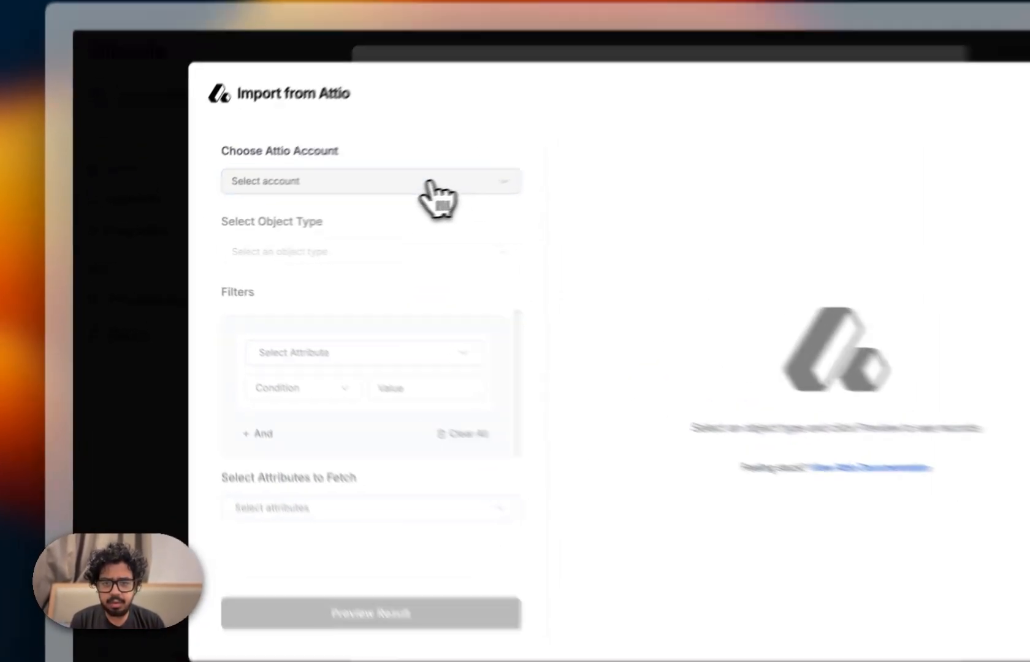
Step: Choose Attio Integration as the import's account and Person as the object type
{"action": "left_click", "coordinate": [353, 200]}
{"action": "left_click", "coordinate": [326, 230]}
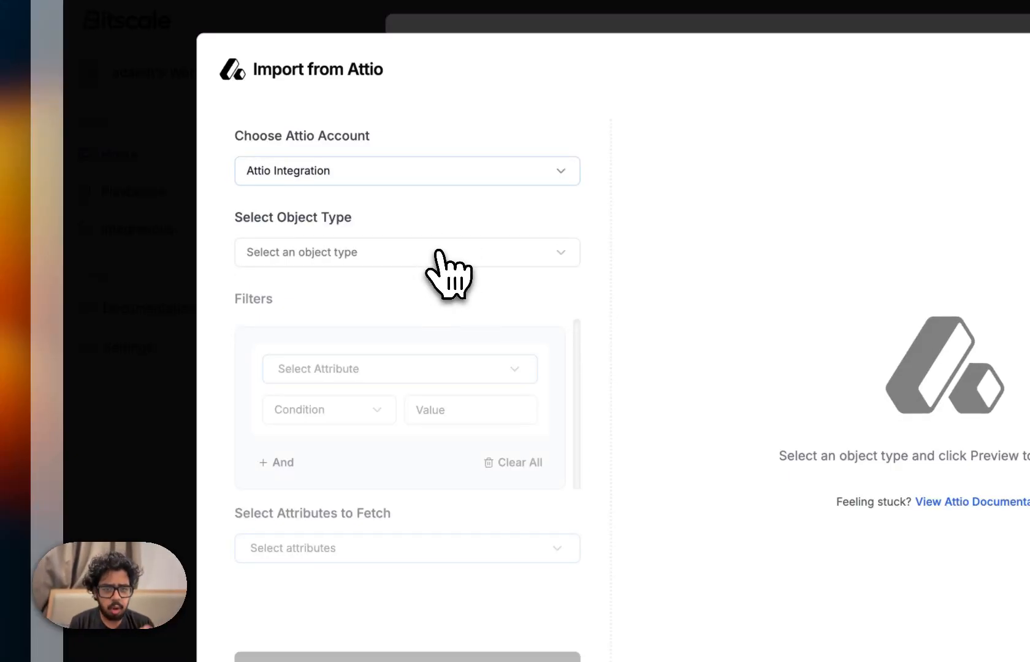
{"action": "left_click", "coordinate": [446, 258]}
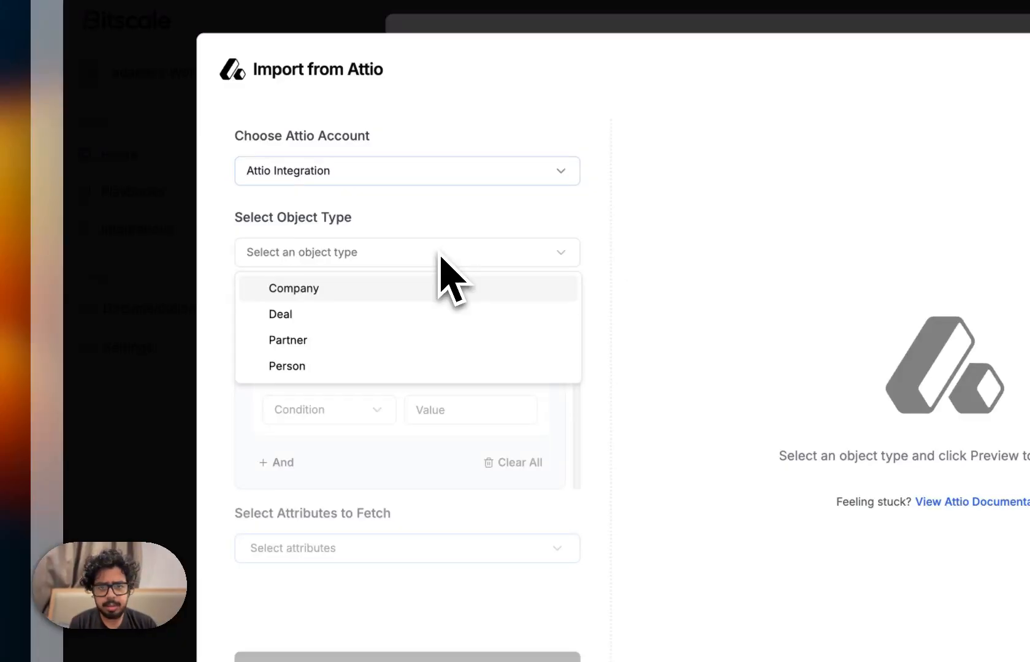
{"action": "left_click", "coordinate": [635, 281]}
{"action": "left_click", "coordinate": [501, 261]}
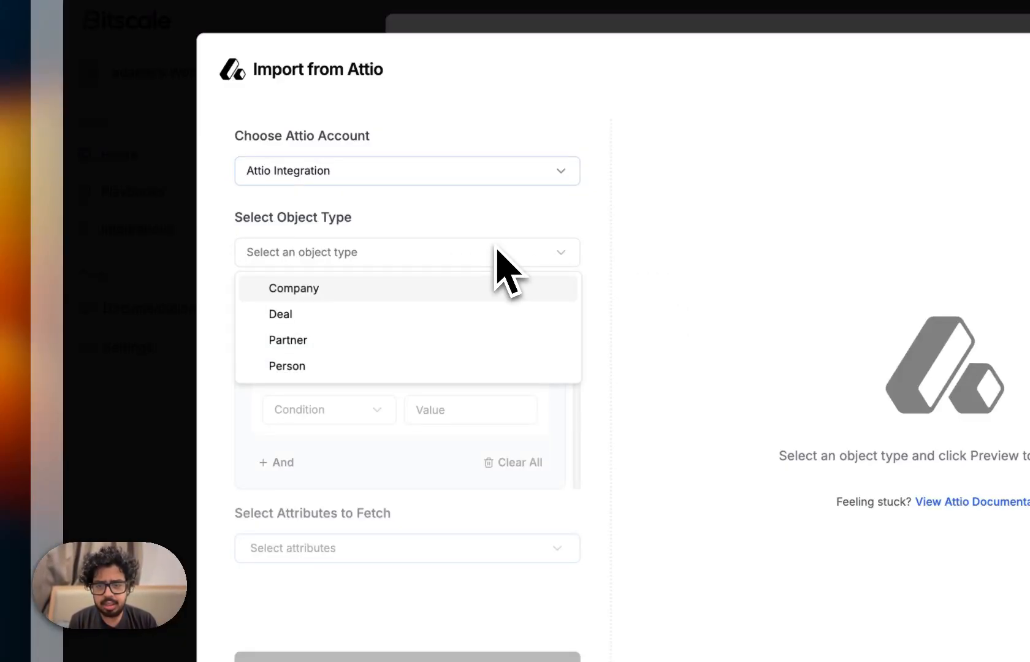
{"action": "left_click", "coordinate": [367, 371]}
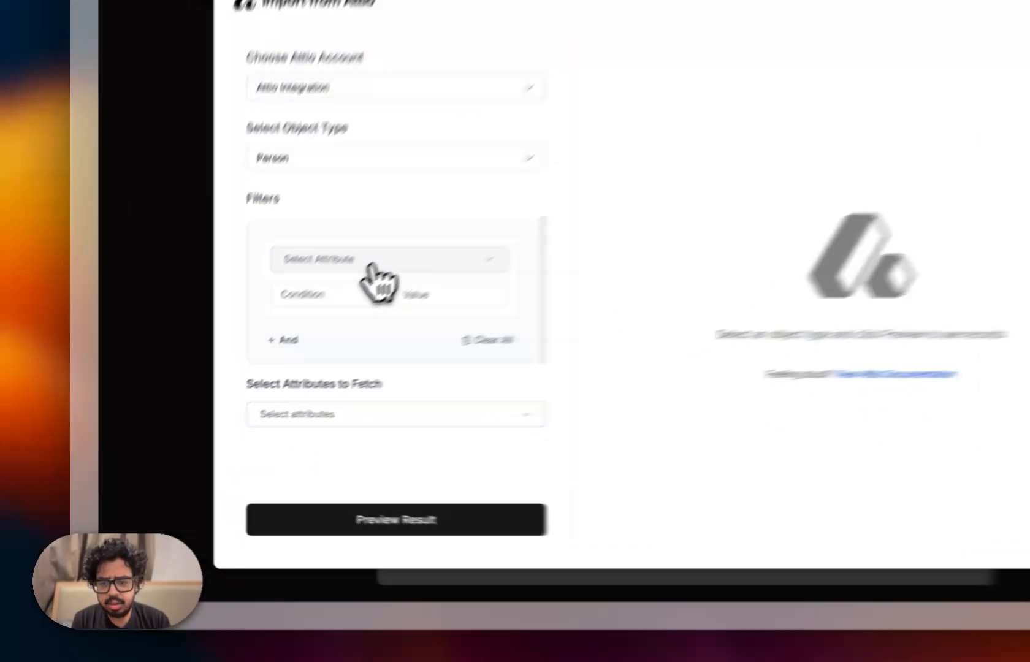
Step: Filter the imported people to those whose Lead Status is not empty
{"action": "left_click", "coordinate": [286, 327]}
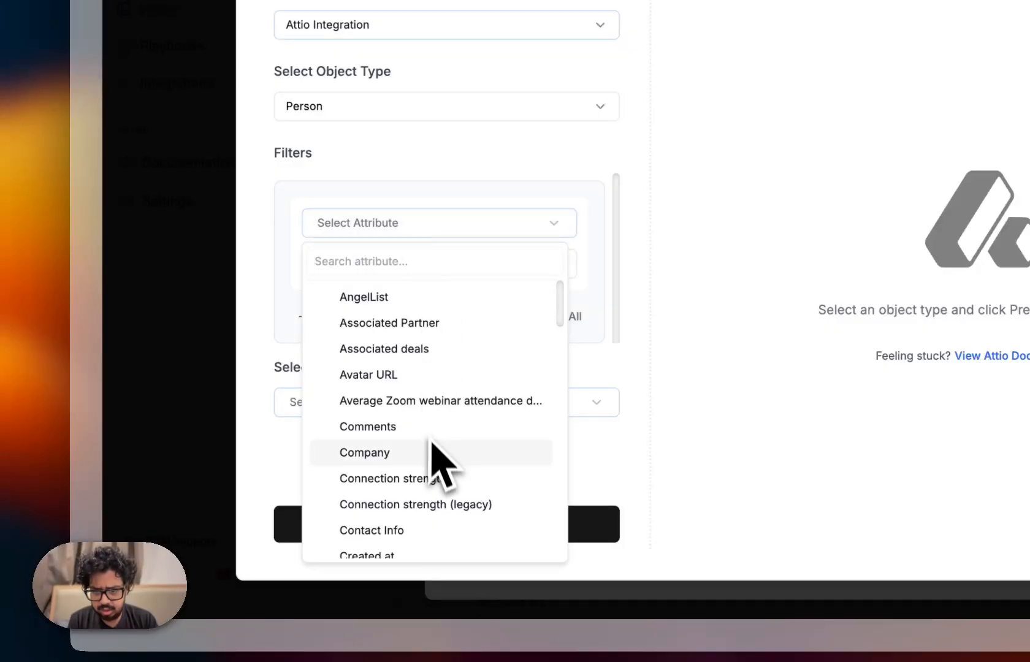
{"action": "scroll", "coordinate": [429, 457], "scroll_direction": "down", "scroll_amount": 10}
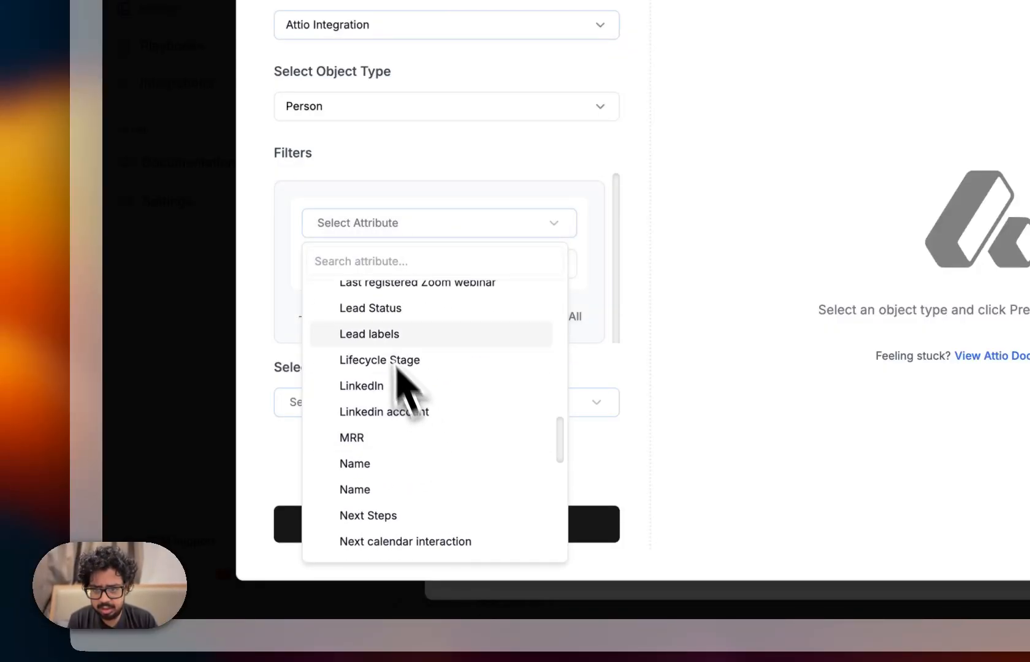
{"action": "left_click", "coordinate": [375, 310]}
{"action": "left_click", "coordinate": [381, 273]}
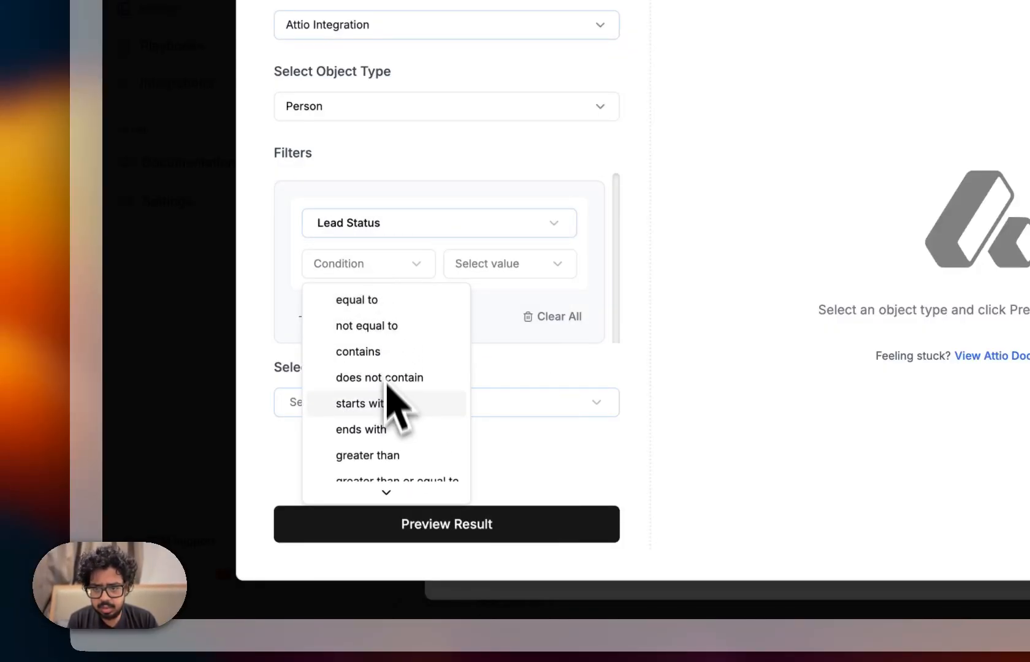
{"action": "scroll", "coordinate": [388, 405], "scroll_direction": "down", "scroll_amount": 3}
{"action": "scroll", "coordinate": [390, 417], "scroll_direction": "up", "scroll_amount": 1}
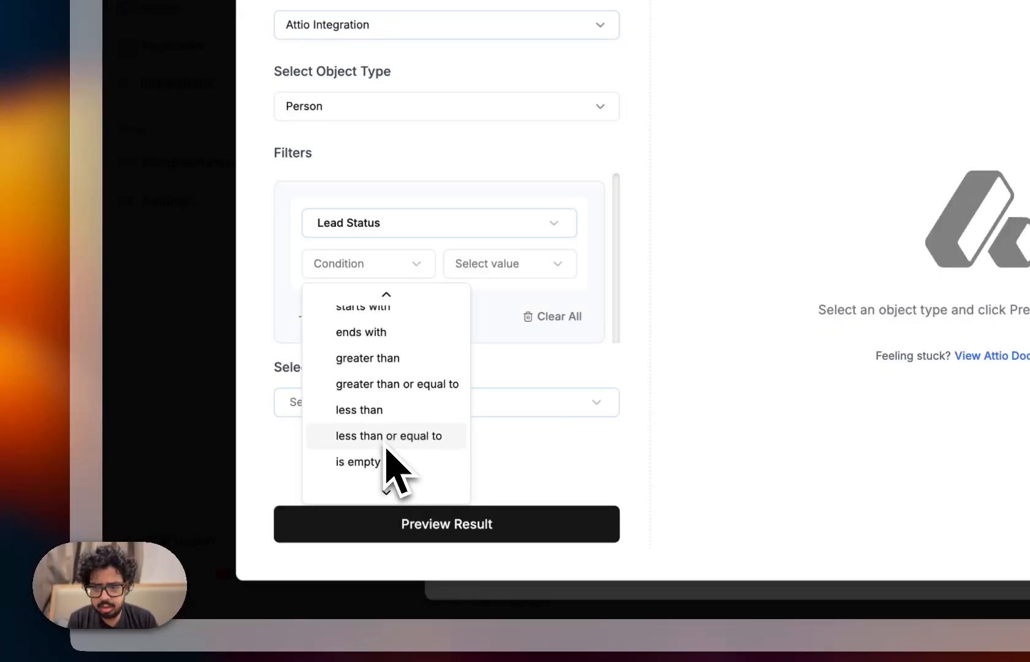
{"action": "scroll", "coordinate": [386, 460], "scroll_direction": "down", "scroll_amount": 1}
{"action": "left_click", "coordinate": [389, 488]}
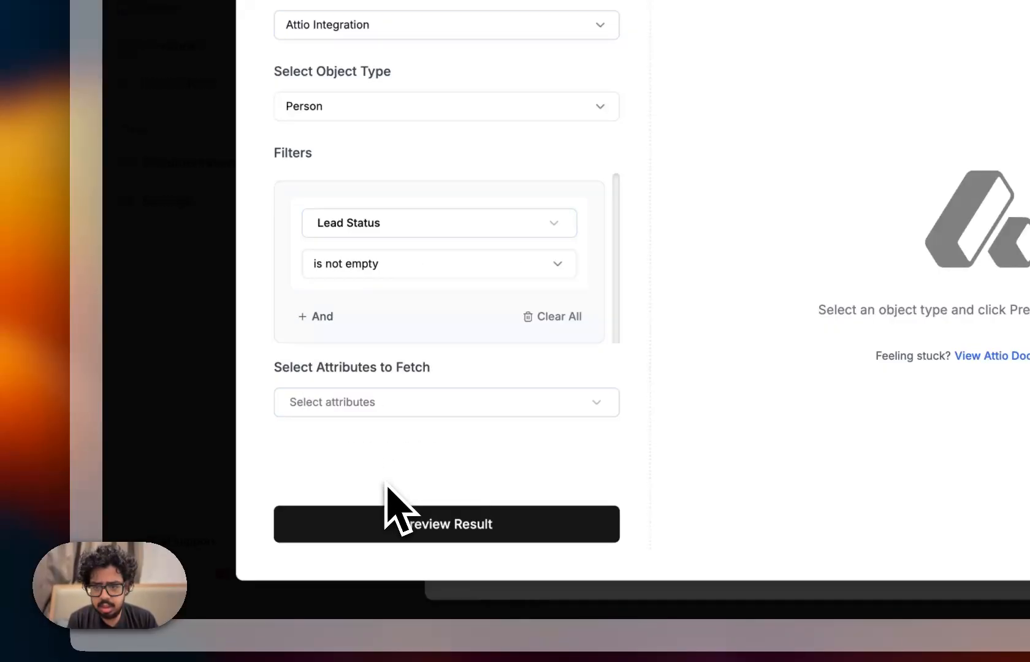
Step: Select Record ID and Email addresses as the attributes to fetch from Attio
{"action": "left_click", "coordinate": [487, 410]}
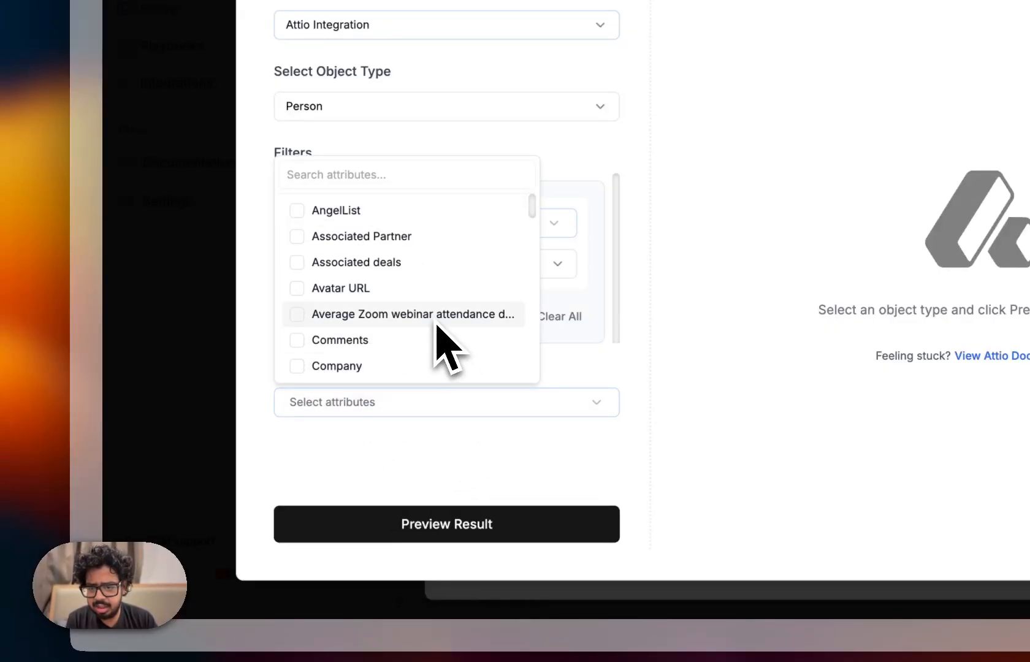
{"action": "scroll", "coordinate": [435, 325], "scroll_direction": "down", "scroll_amount": 1}
{"action": "scroll", "coordinate": [436, 325], "scroll_direction": "up", "scroll_amount": 1}
{"action": "scroll", "coordinate": [435, 325], "scroll_direction": "down", "scroll_amount": 15}
{"action": "scroll", "coordinate": [435, 325], "scroll_direction": "up", "scroll_amount": 4}
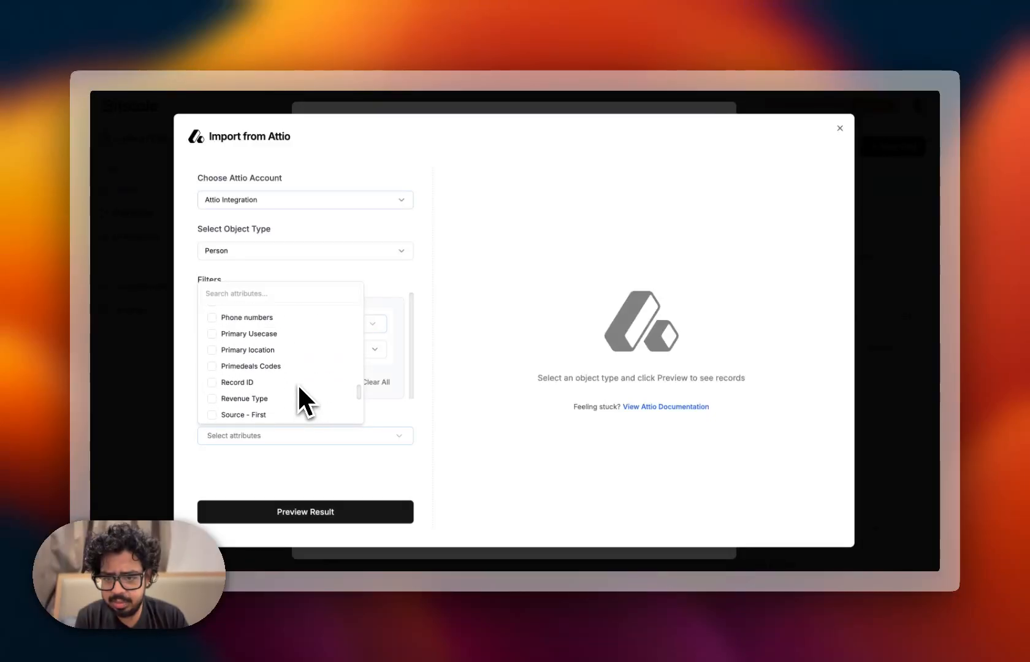
{"action": "scroll", "coordinate": [300, 399], "scroll_direction": "up", "scroll_amount": 1}
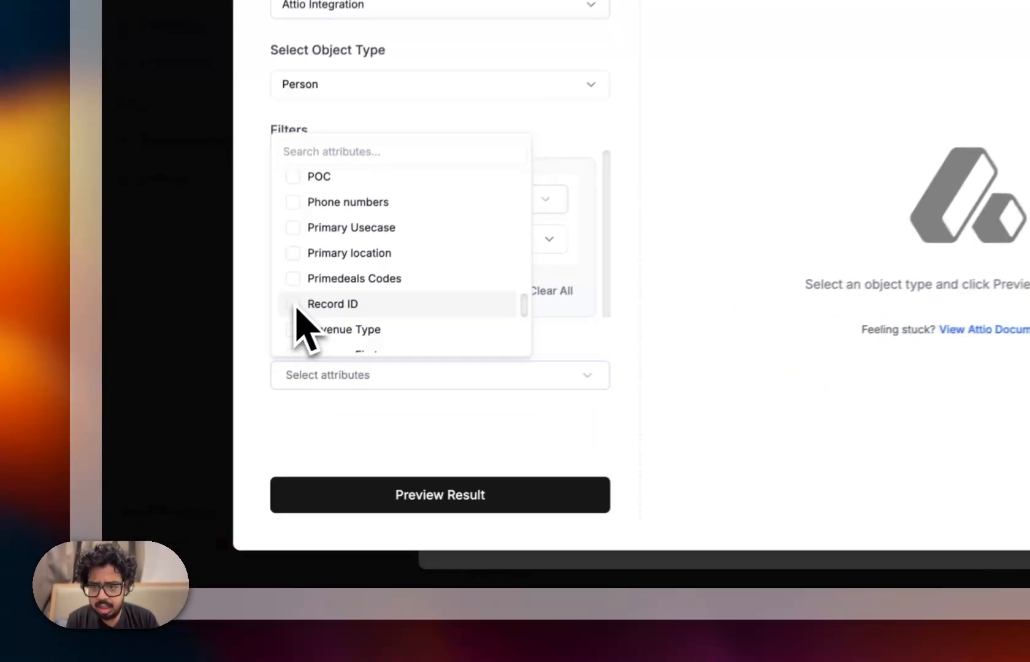
{"action": "left_click", "coordinate": [236, 392]}
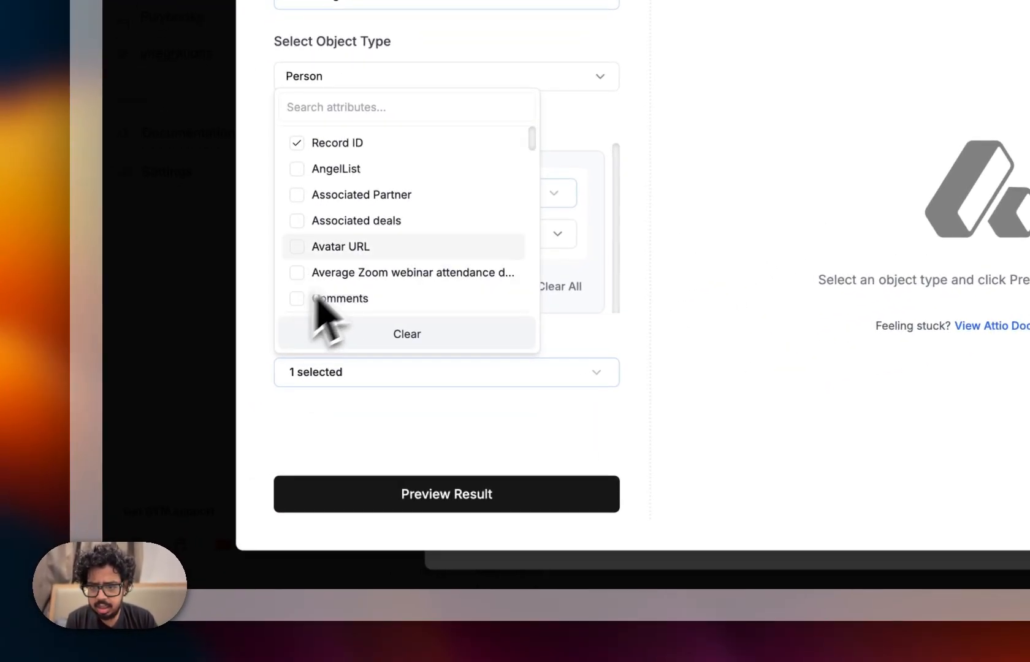
{"action": "scroll", "coordinate": [413, 238], "scroll_direction": "down", "scroll_amount": 5}
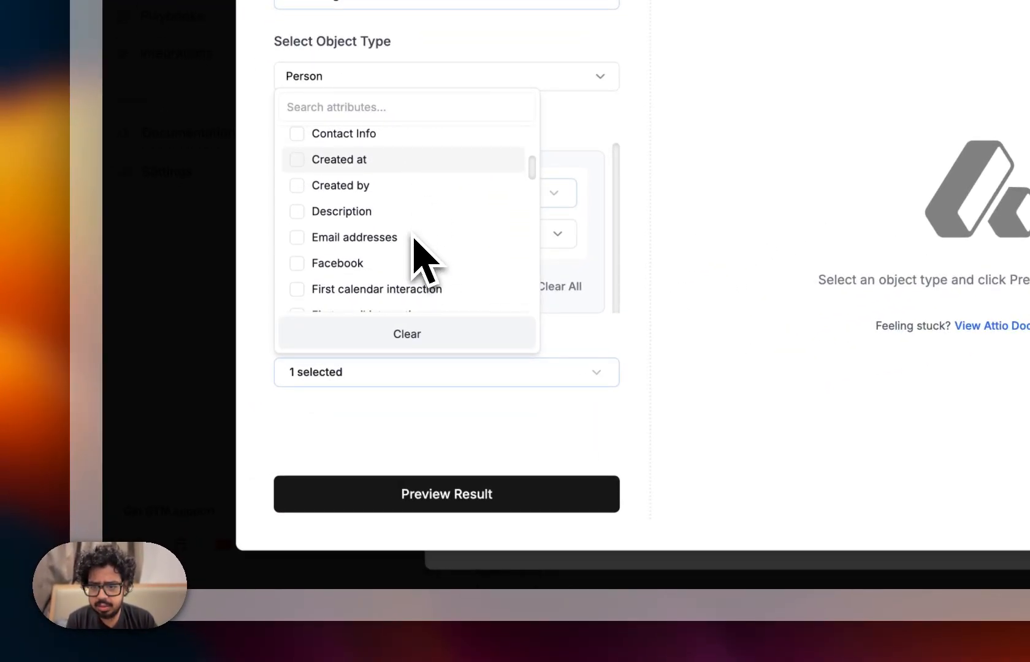
{"action": "right_click", "coordinate": [412, 228]}
{"action": "left_click", "coordinate": [305, 245]}
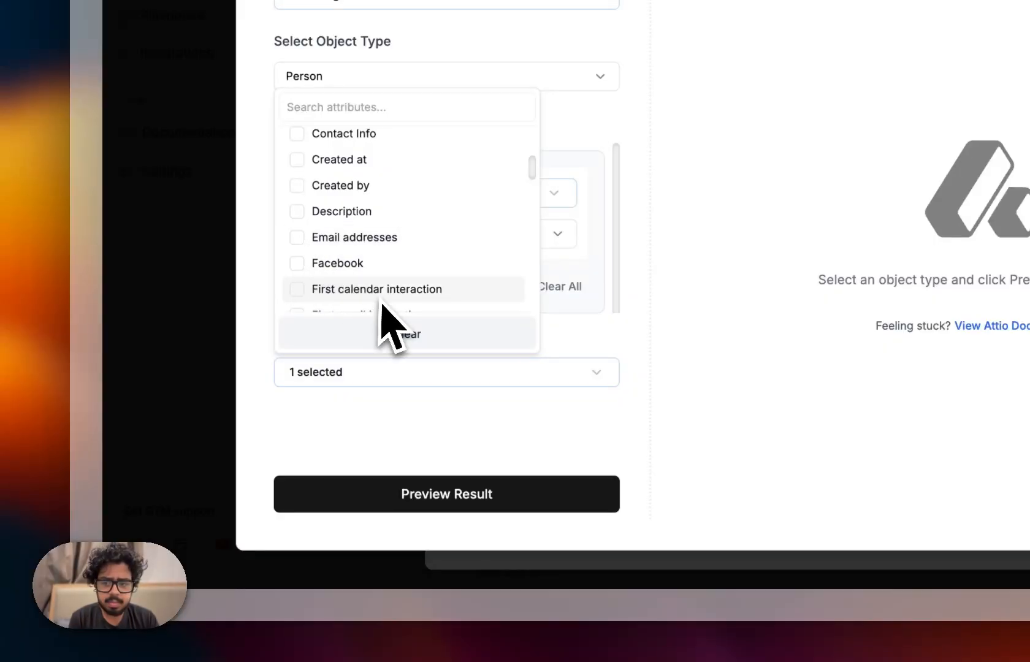
{"action": "left_click", "coordinate": [304, 244]}
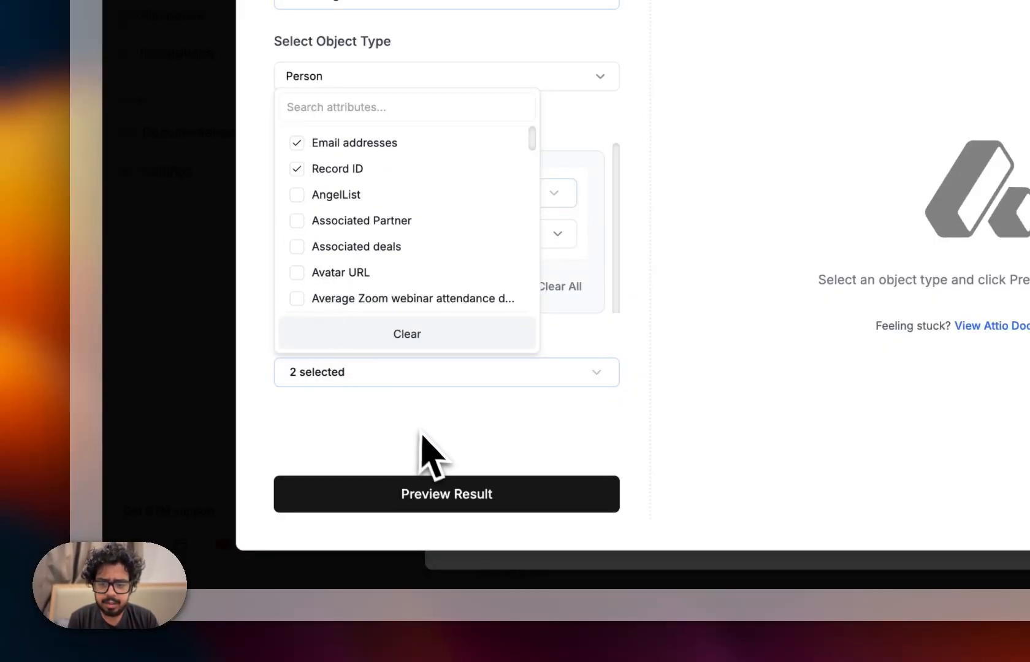
Step: Preview the matching Attio records and import them into a new grid
{"action": "left_click", "coordinate": [429, 462]}
{"action": "left_click", "coordinate": [463, 494]}
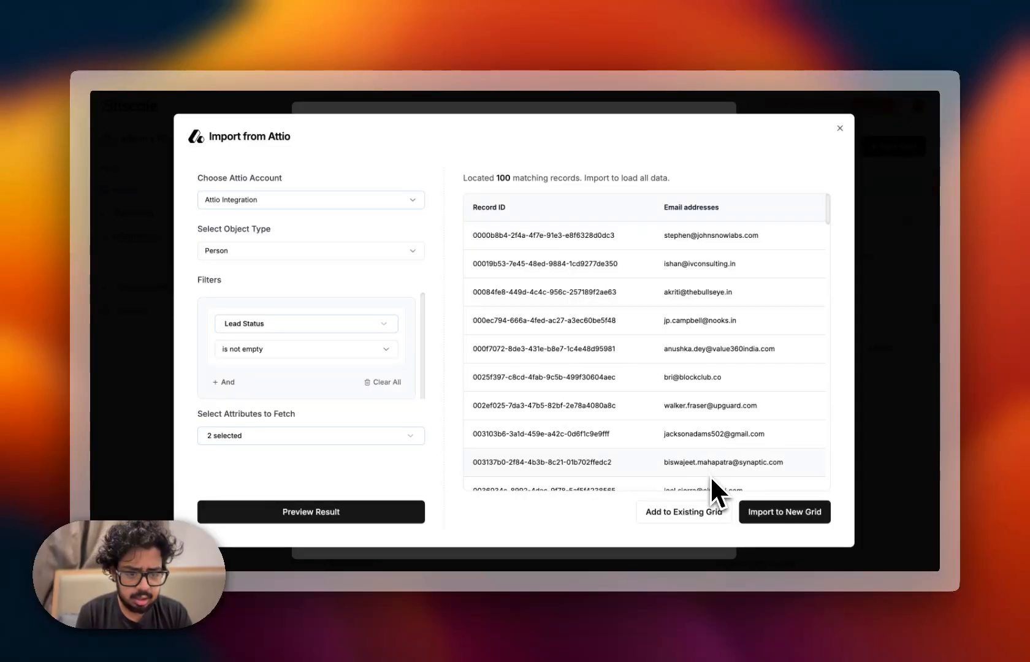
{"action": "left_click", "coordinate": [774, 515]}
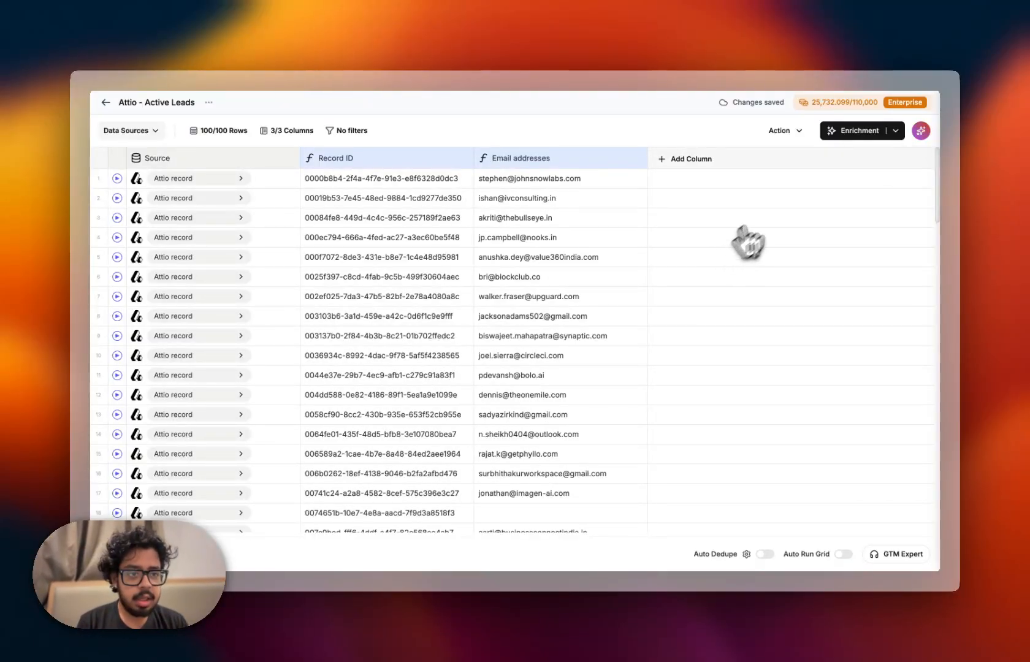
Step: Add an Attio Lookup Object enrichment from the integrations to the grid
{"action": "left_click", "coordinate": [894, 132]}
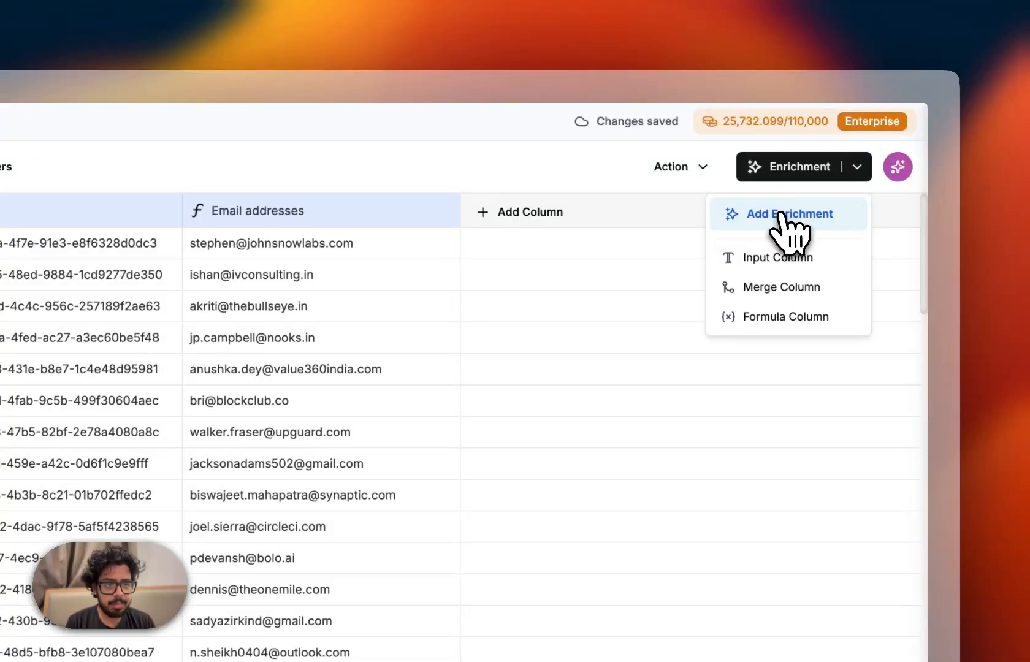
{"action": "left_click", "coordinate": [780, 212]}
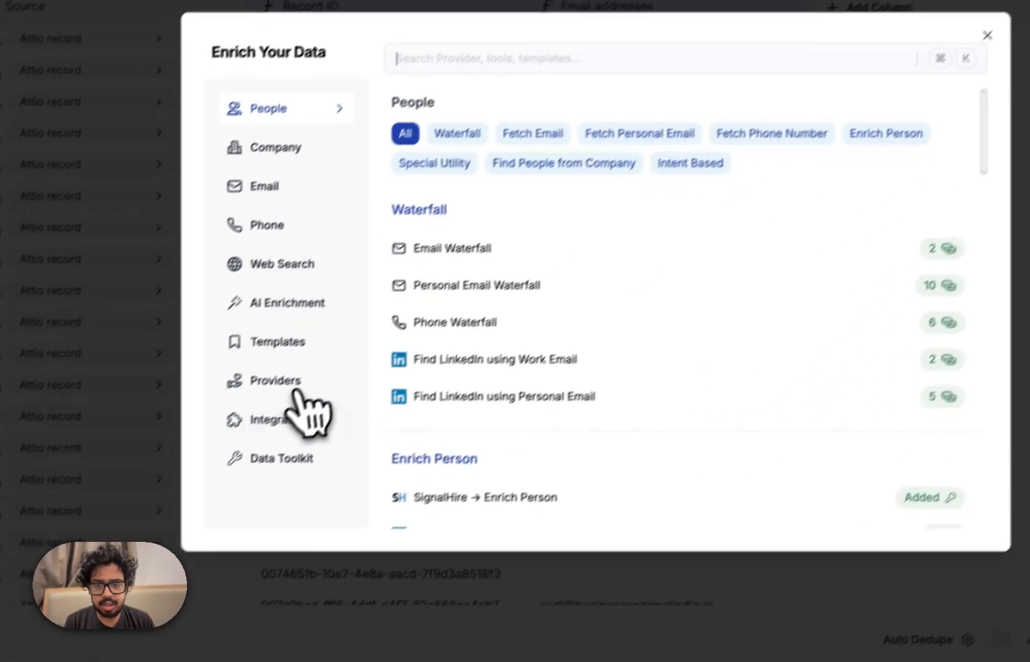
{"action": "left_click", "coordinate": [297, 407]}
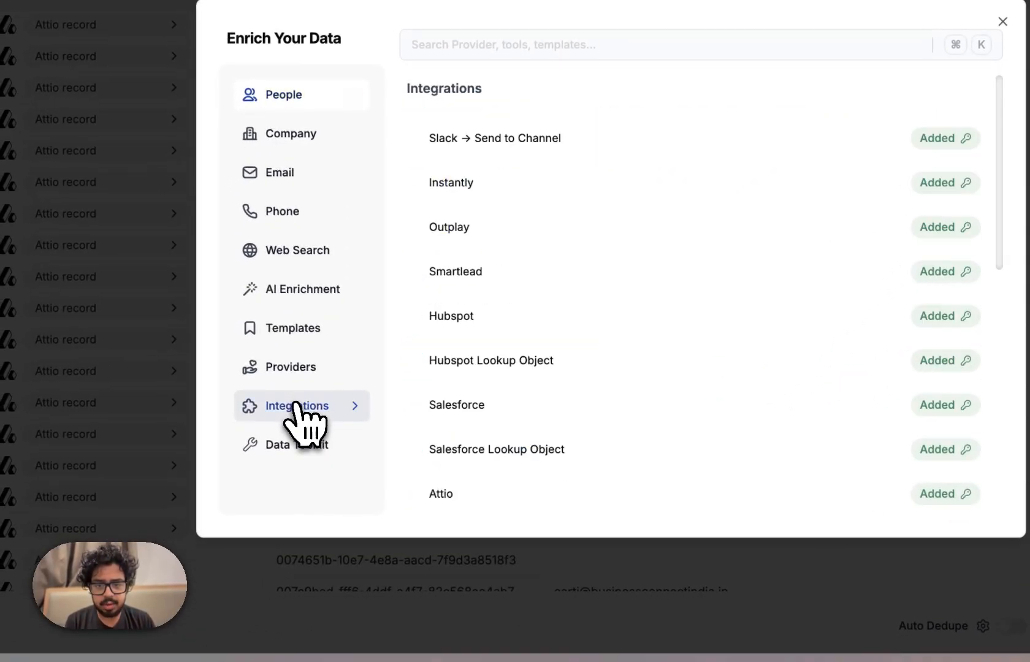
{"action": "scroll", "coordinate": [528, 437], "scroll_direction": "down", "scroll_amount": 3}
{"action": "left_click", "coordinate": [510, 429]}
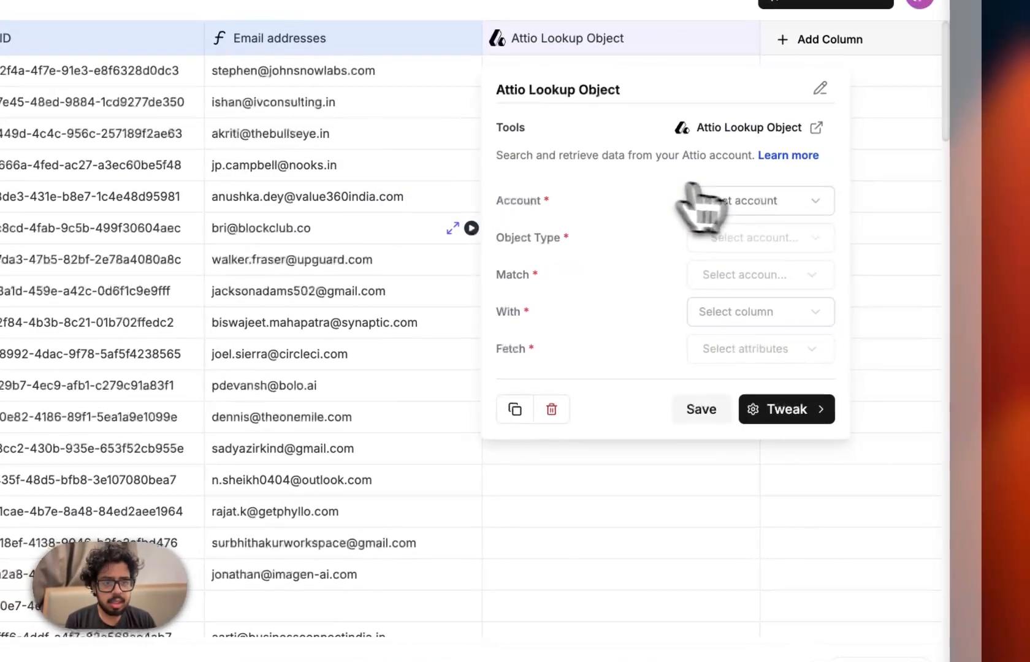
Step: Set the lookup's account to Attio Integration and its object type to Person
{"action": "left_click", "coordinate": [822, 189]}
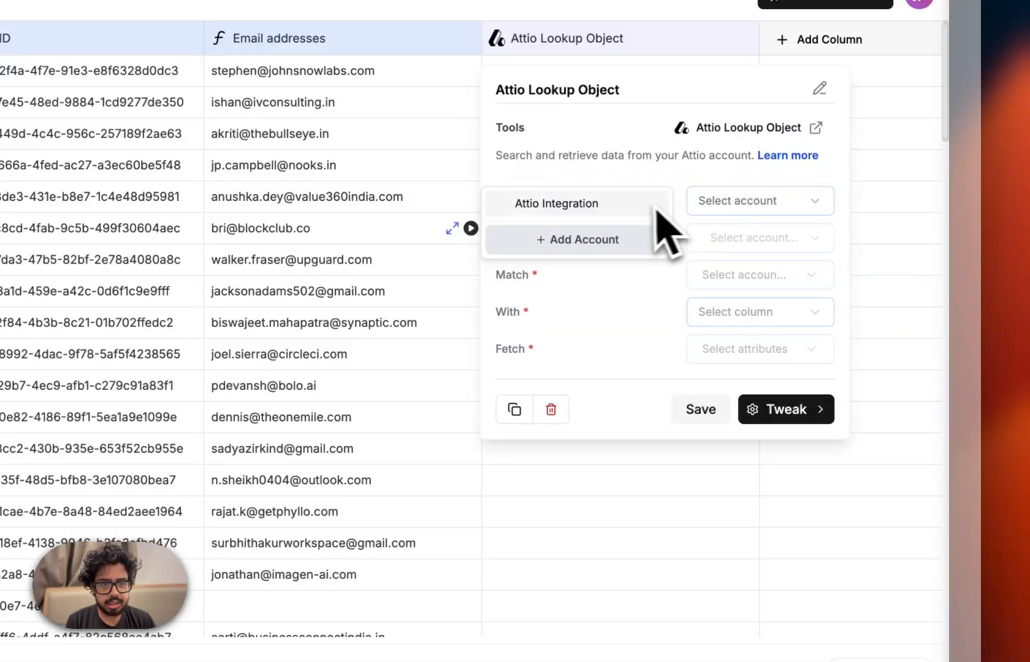
{"action": "left_click", "coordinate": [728, 200]}
{"action": "left_click", "coordinate": [740, 238]}
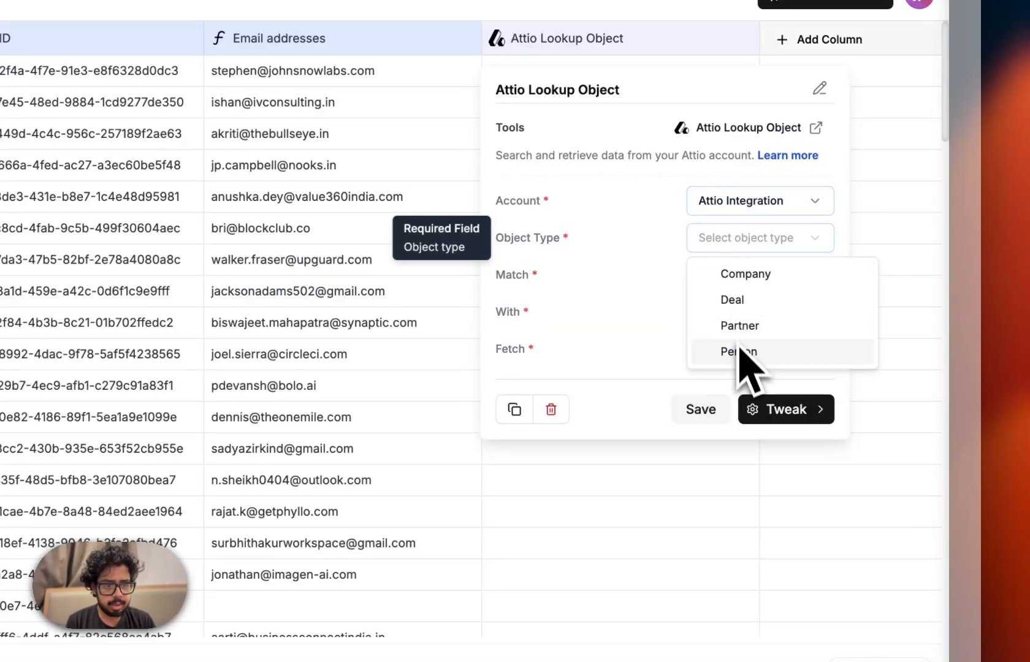
{"action": "left_click", "coordinate": [740, 353]}
Step: Match the person's Record ID attribute with the grid's Record ID column
{"action": "left_click", "coordinate": [763, 277]}
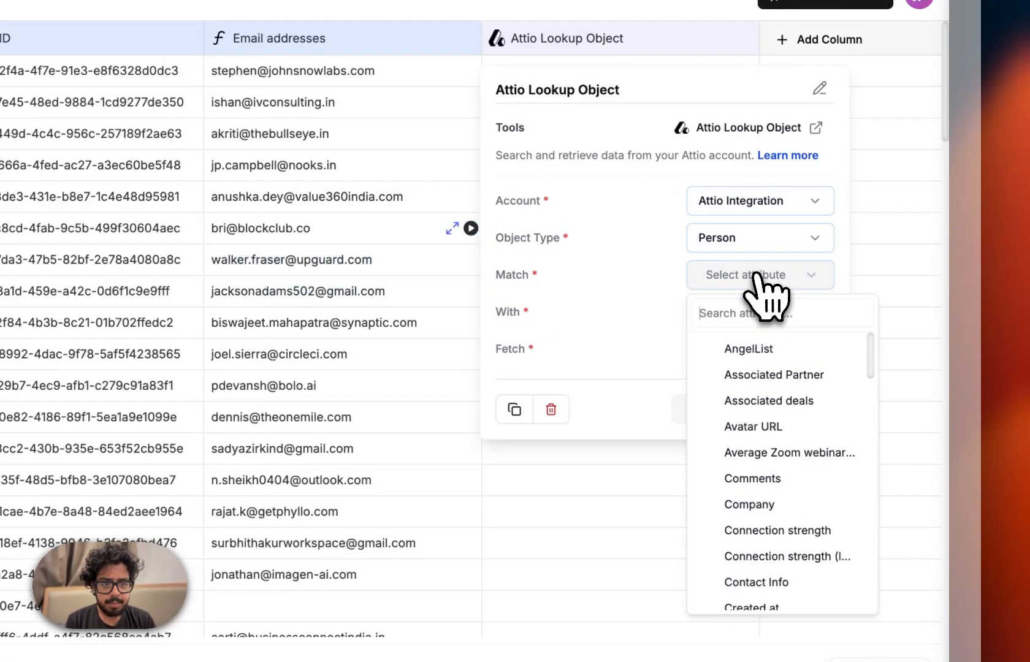
{"action": "type", "text": "rec"}
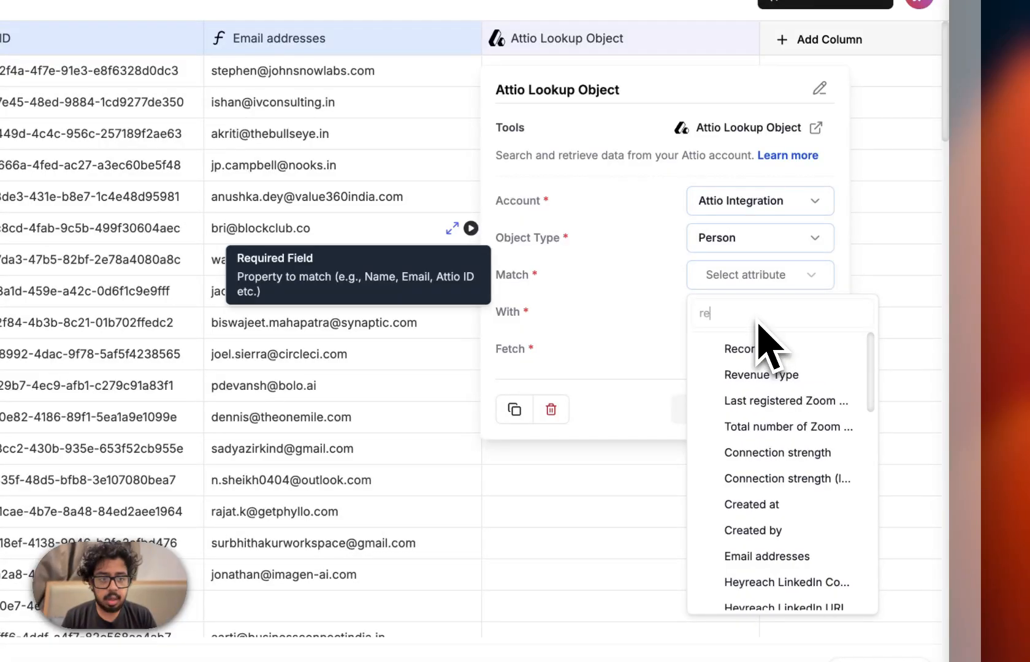
{"action": "left_click", "coordinate": [757, 351]}
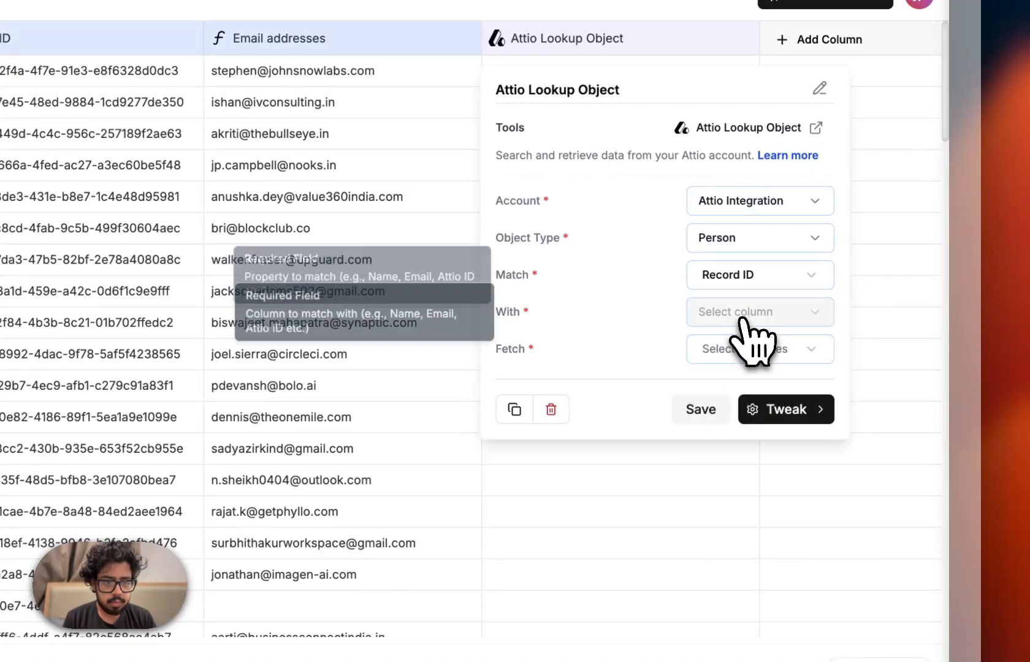
{"action": "left_click", "coordinate": [743, 316]}
{"action": "left_click", "coordinate": [760, 348]}
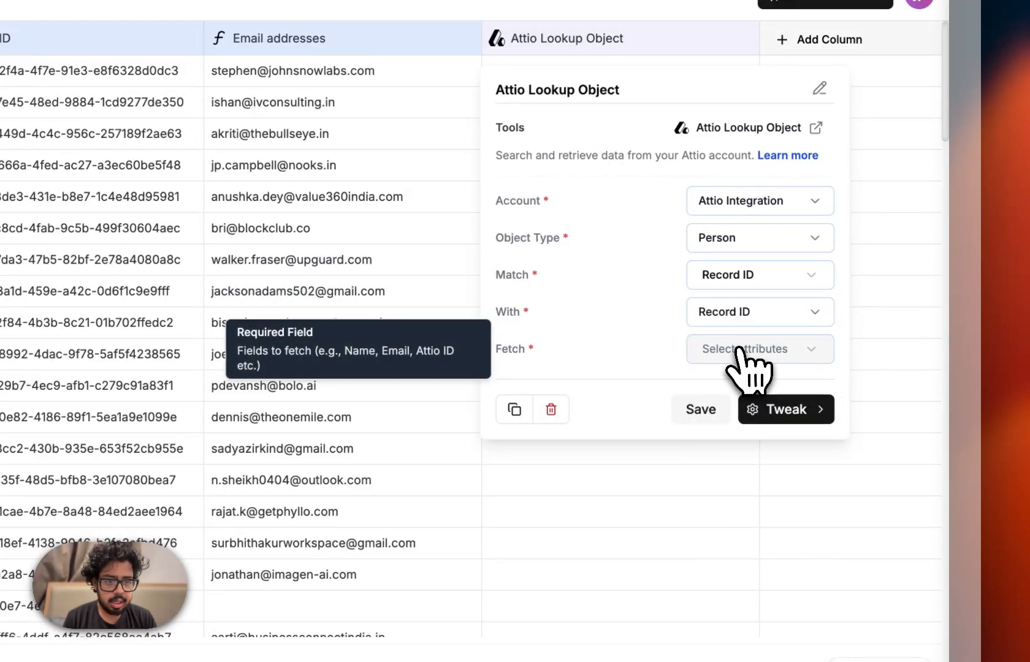
Step: Select Company as the attribute the person lookup fetches
{"action": "left_click", "coordinate": [745, 349]}
{"action": "scroll", "coordinate": [742, 454], "scroll_direction": "down", "scroll_amount": 2}
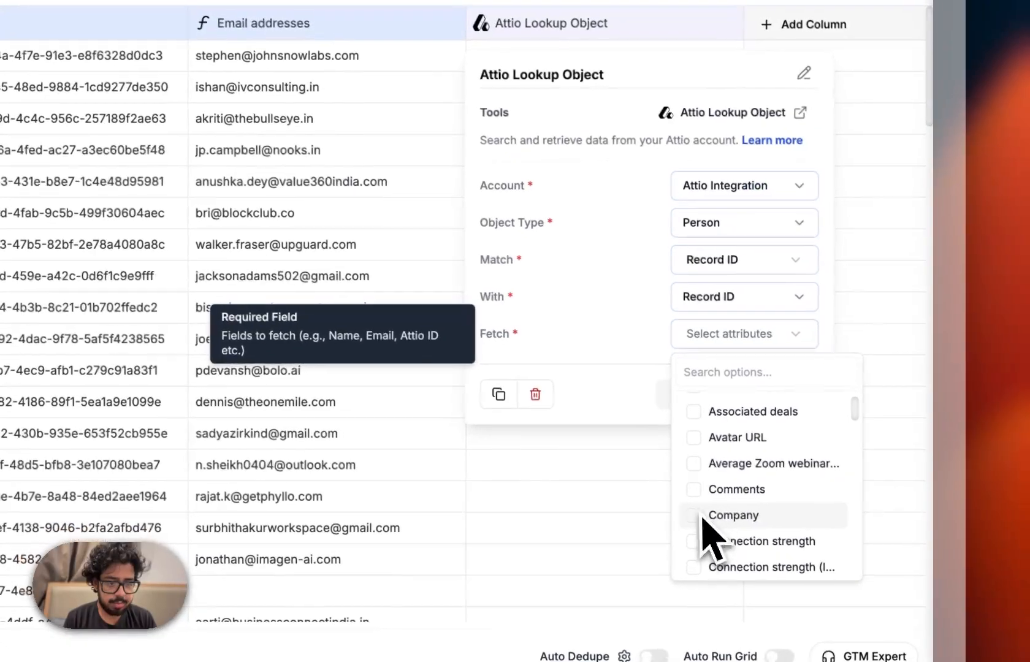
{"action": "left_click", "coordinate": [713, 530]}
{"action": "left_click", "coordinate": [629, 396]}
Step: Save the person lookup and run it on the first 10 rows
{"action": "left_click", "coordinate": [681, 389]}
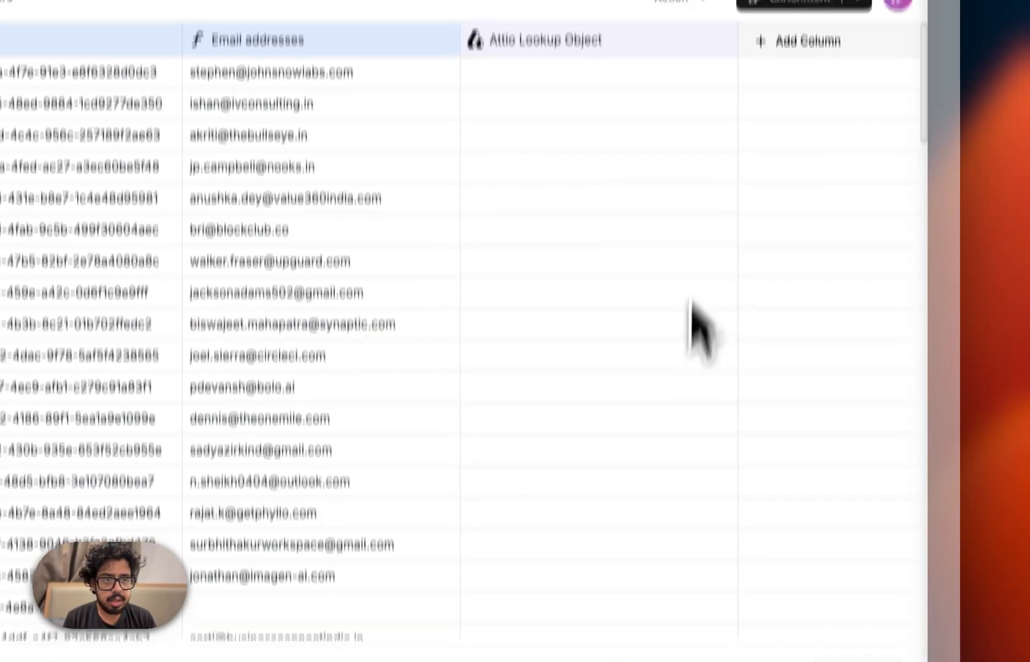
{"action": "left_click", "coordinate": [724, 17]}
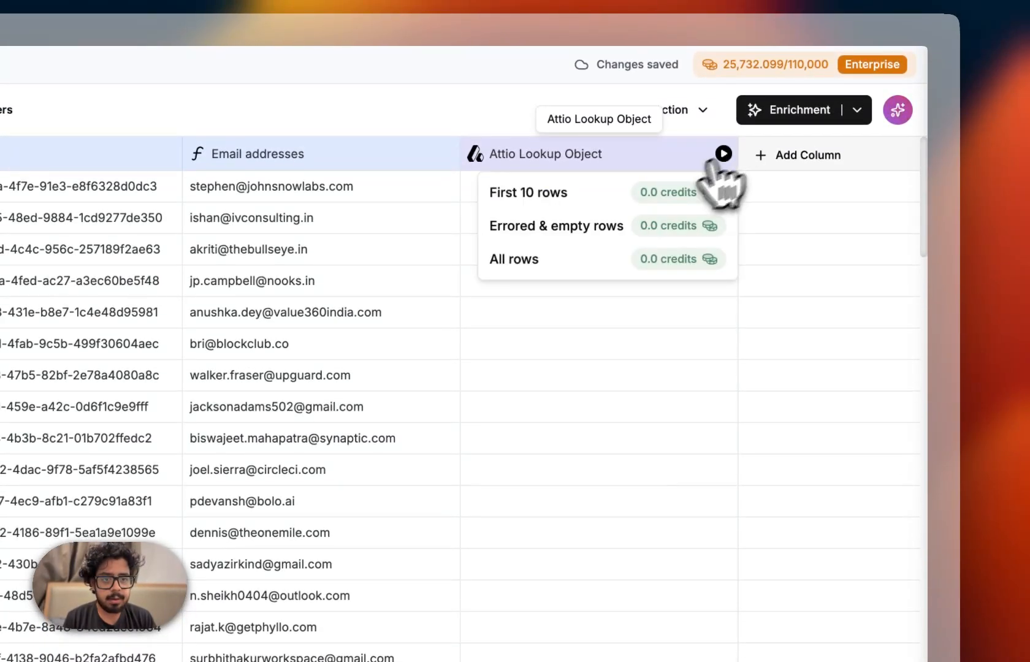
{"action": "left_click", "coordinate": [642, 195]}
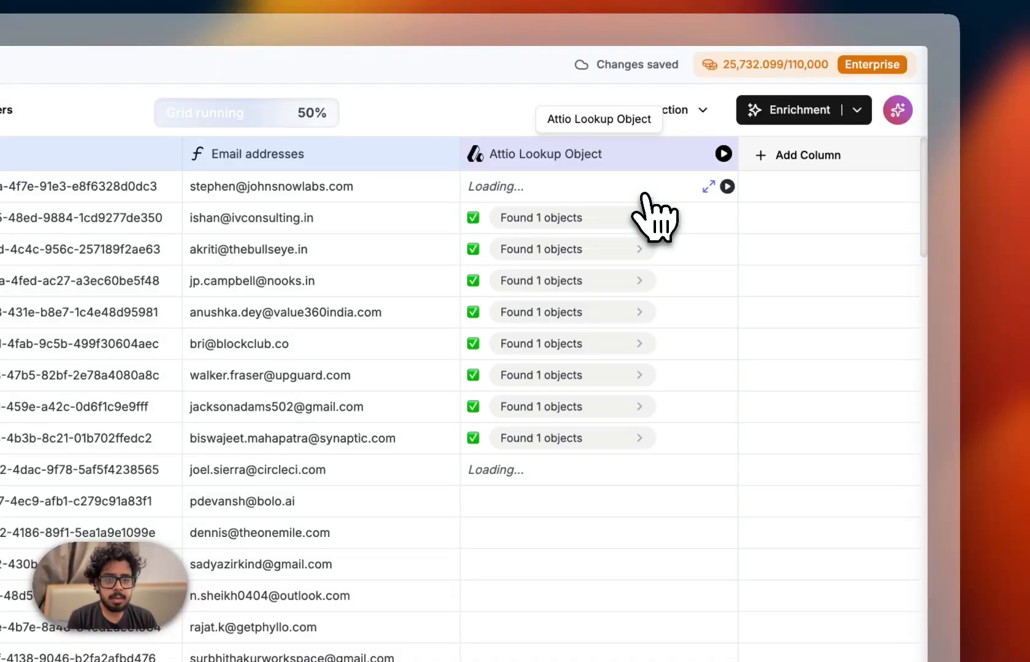
Step: Expand the company data in the first row's lookup result and add its Target Record Id as a column
{"action": "left_click", "coordinate": [709, 187]}
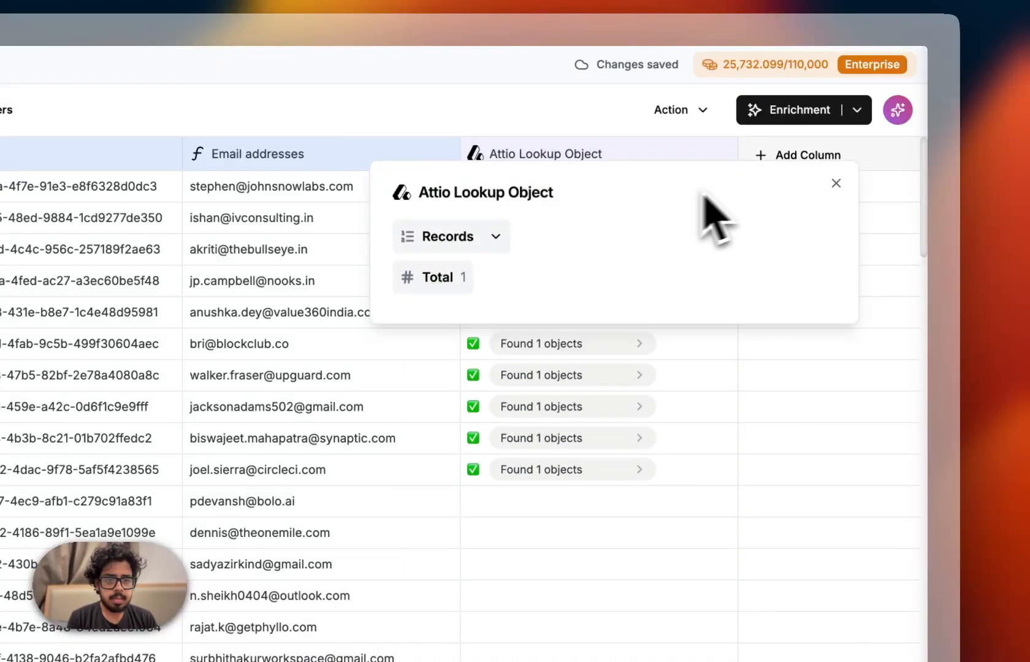
{"action": "left_click", "coordinate": [494, 246]}
{"action": "left_click", "coordinate": [485, 274]}
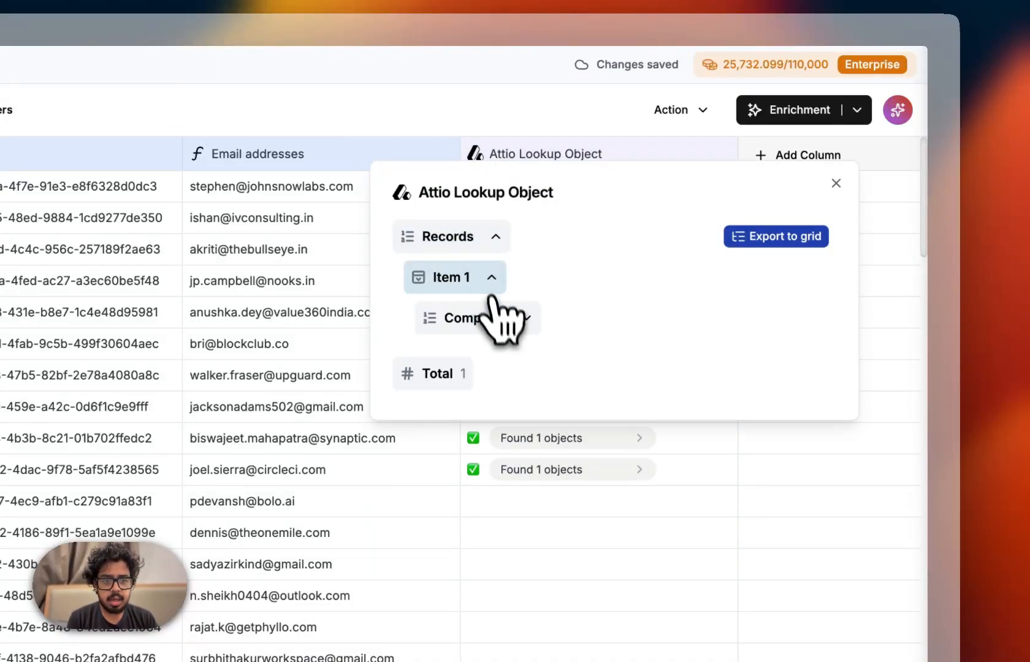
{"action": "left_click", "coordinate": [487, 318]}
{"action": "left_click", "coordinate": [496, 358]}
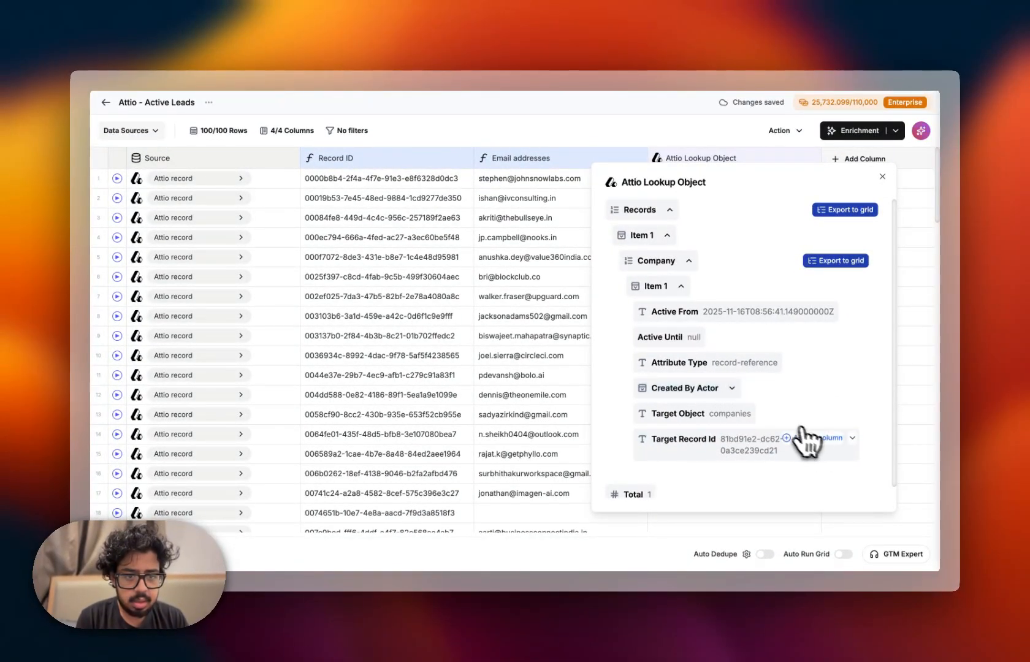
{"action": "left_click", "coordinate": [817, 438]}
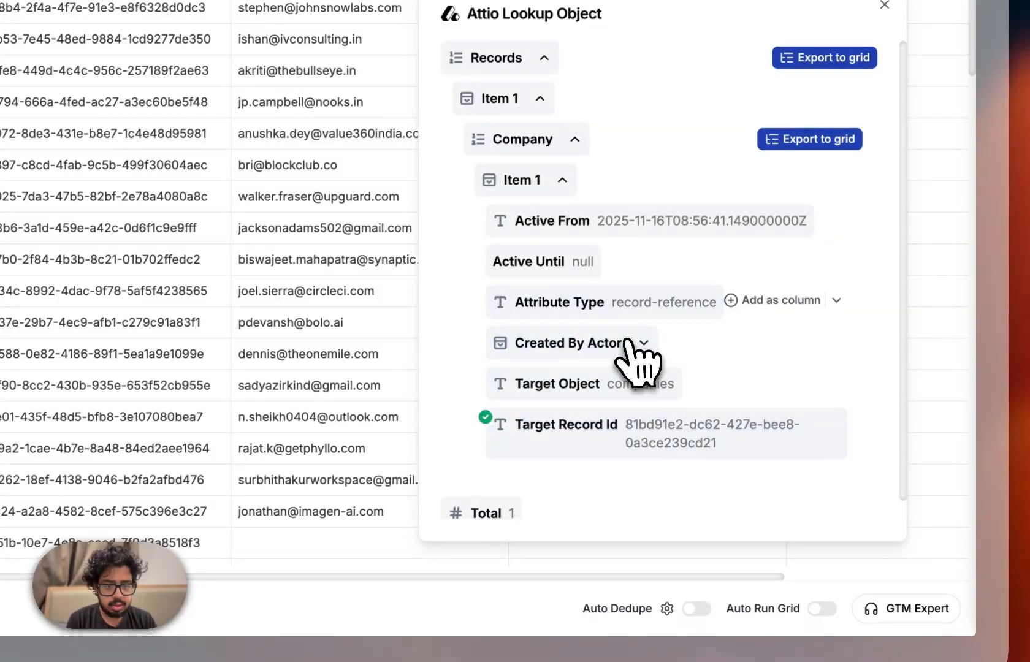
{"action": "left_click", "coordinate": [720, 388]}
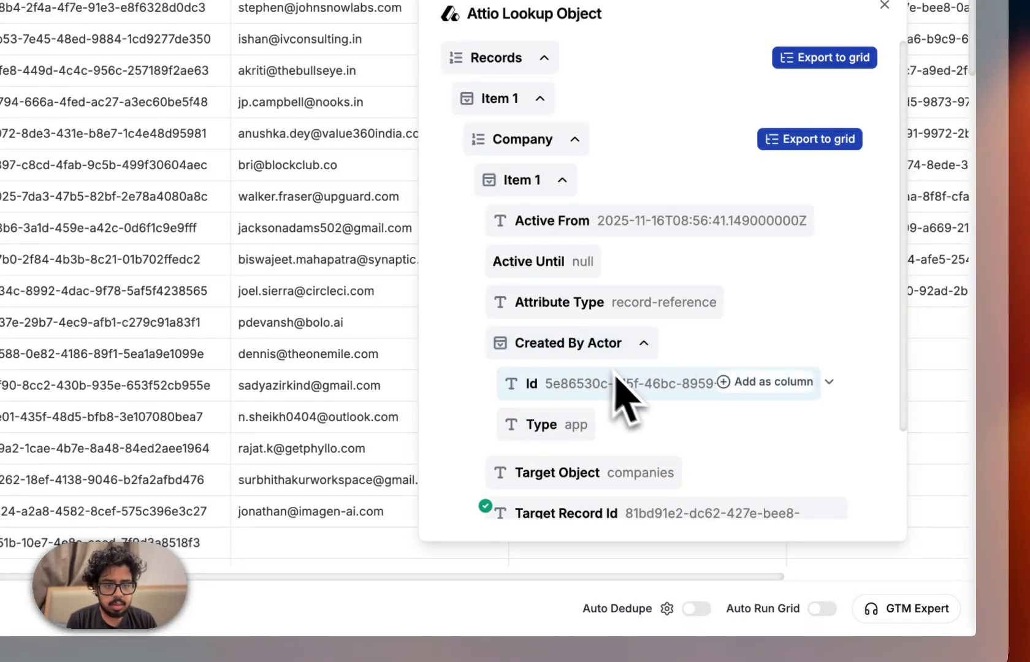
{"action": "scroll", "coordinate": [508, 373], "scroll_direction": "down", "scroll_amount": 3}
{"action": "left_click", "coordinate": [372, 293]}
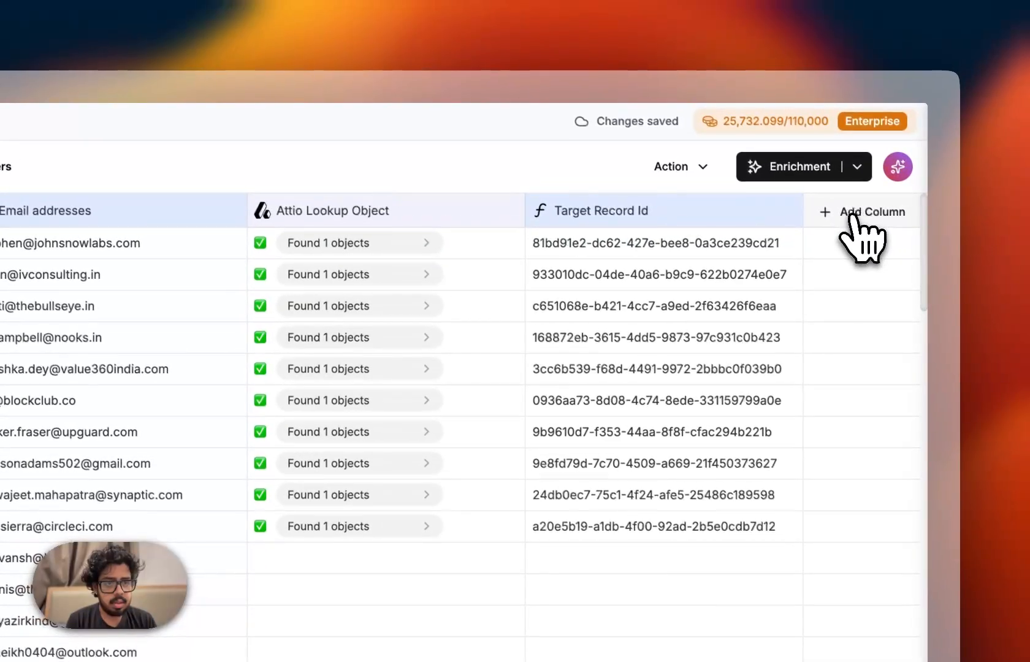
Step: Add a second Attio Lookup Object enrichment from the integrations to the grid
{"action": "left_click", "coordinate": [925, 136]}
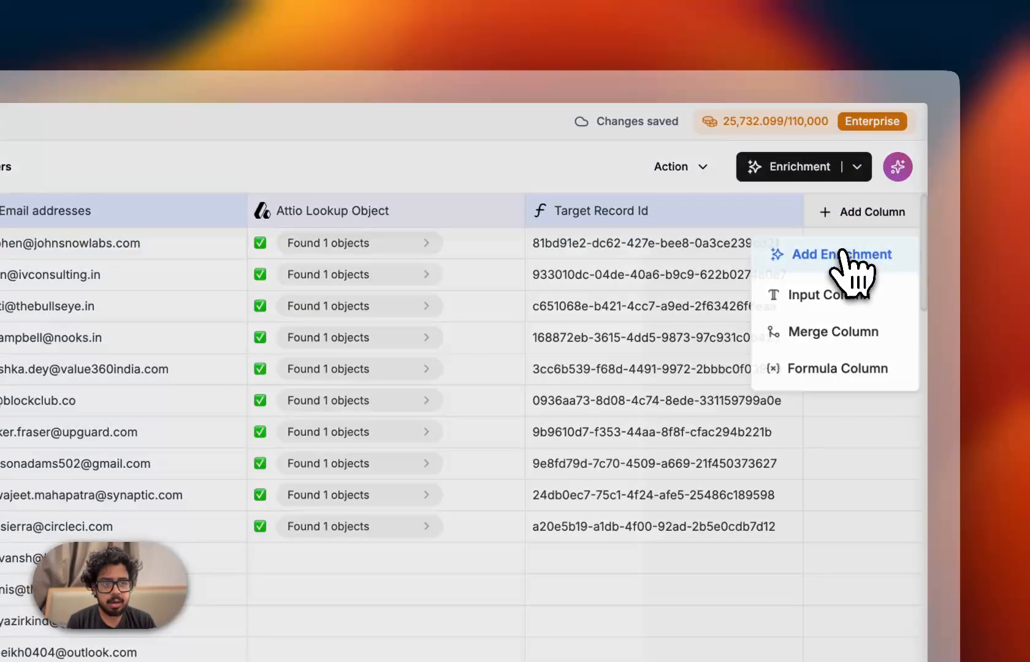
{"action": "left_click", "coordinate": [855, 252]}
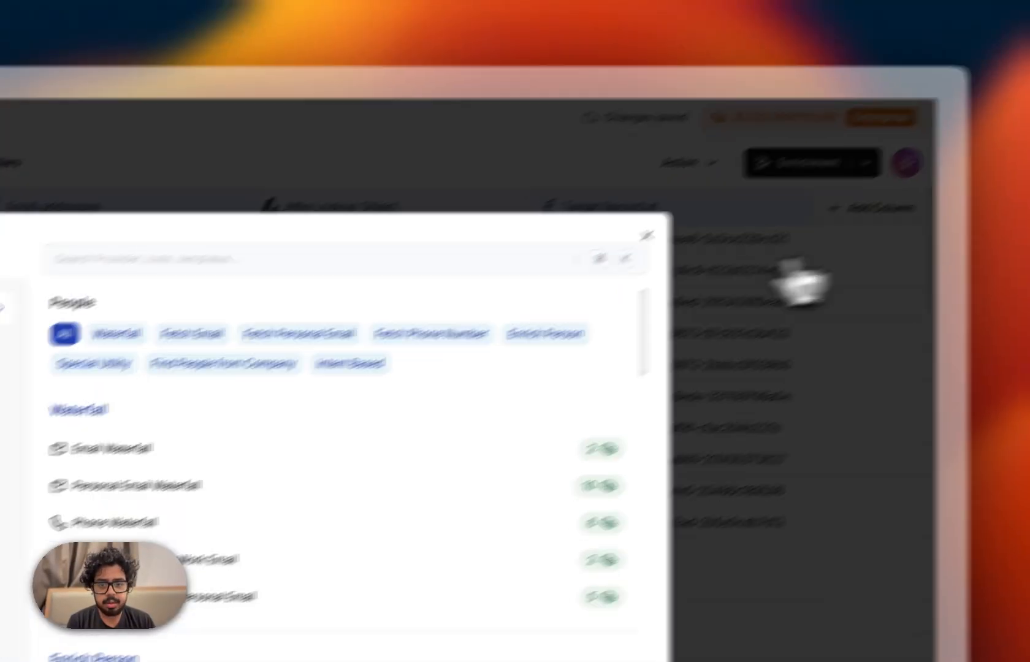
{"action": "scroll", "coordinate": [466, 356], "scroll_direction": "down", "scroll_amount": 10}
{"action": "scroll", "coordinate": [380, 423], "scroll_direction": "up", "scroll_amount": 2}
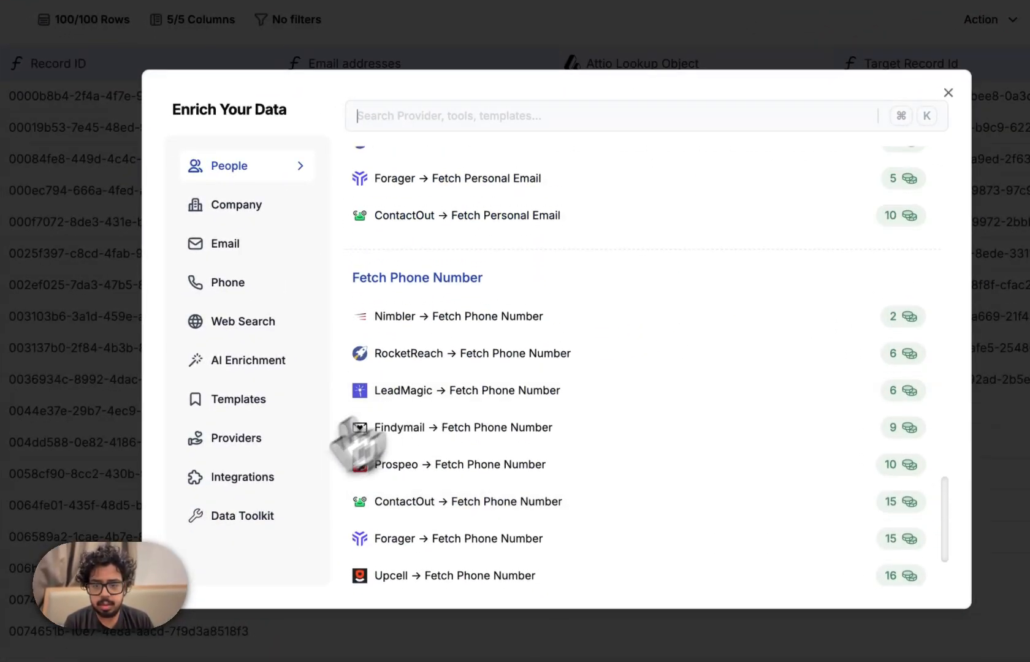
{"action": "left_click", "coordinate": [264, 478]}
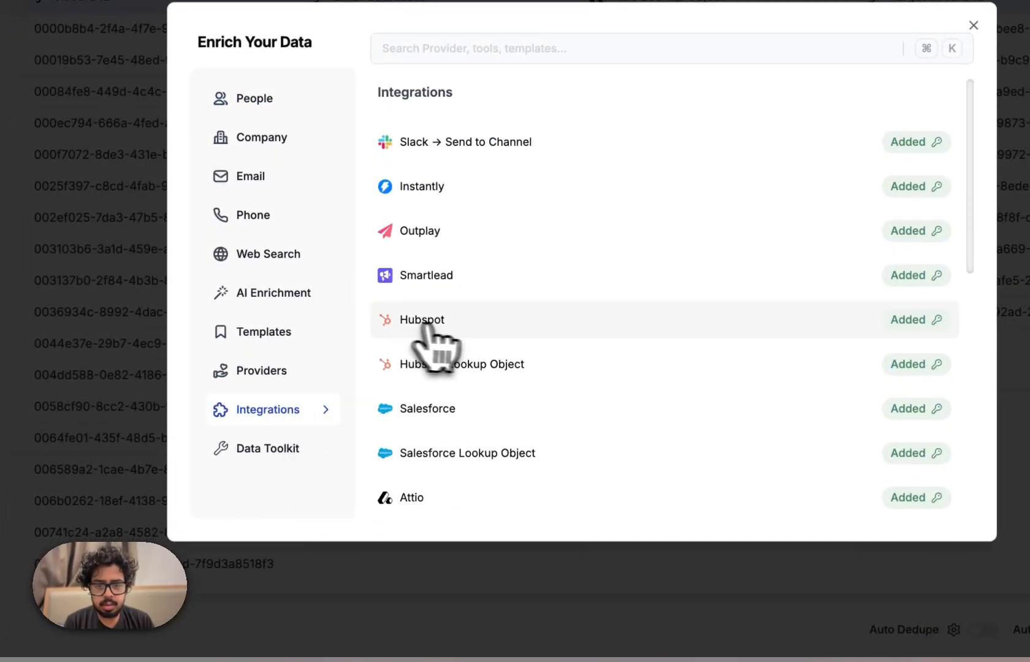
{"action": "scroll", "coordinate": [441, 343], "scroll_direction": "down", "scroll_amount": 3}
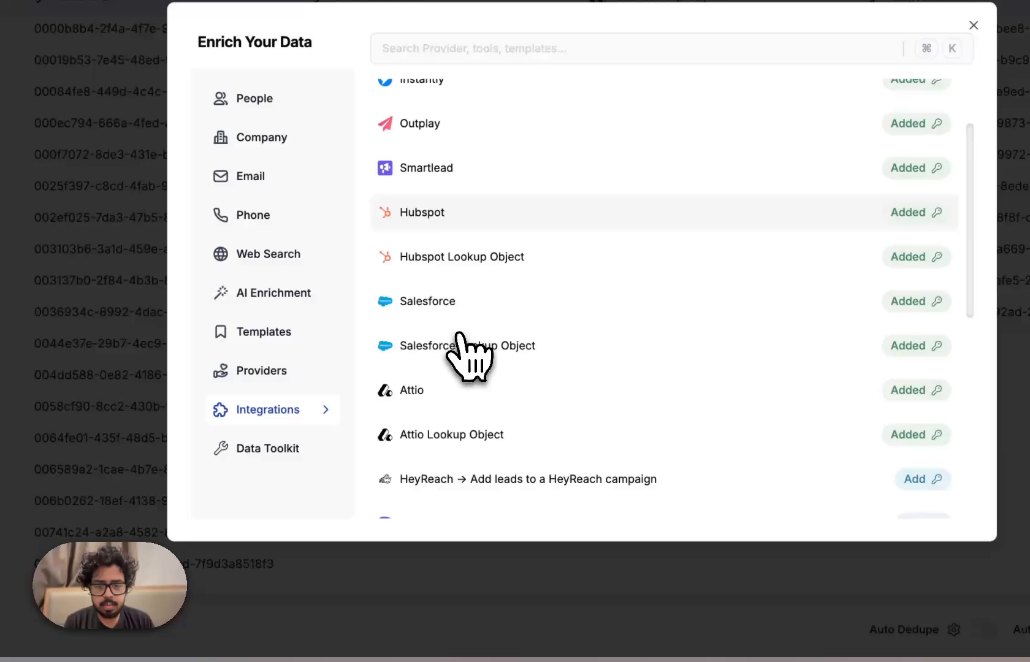
{"action": "left_click", "coordinate": [458, 429]}
Step: Set the second lookup's account to Attio Integration and its object type to Company
{"action": "left_click", "coordinate": [755, 208]}
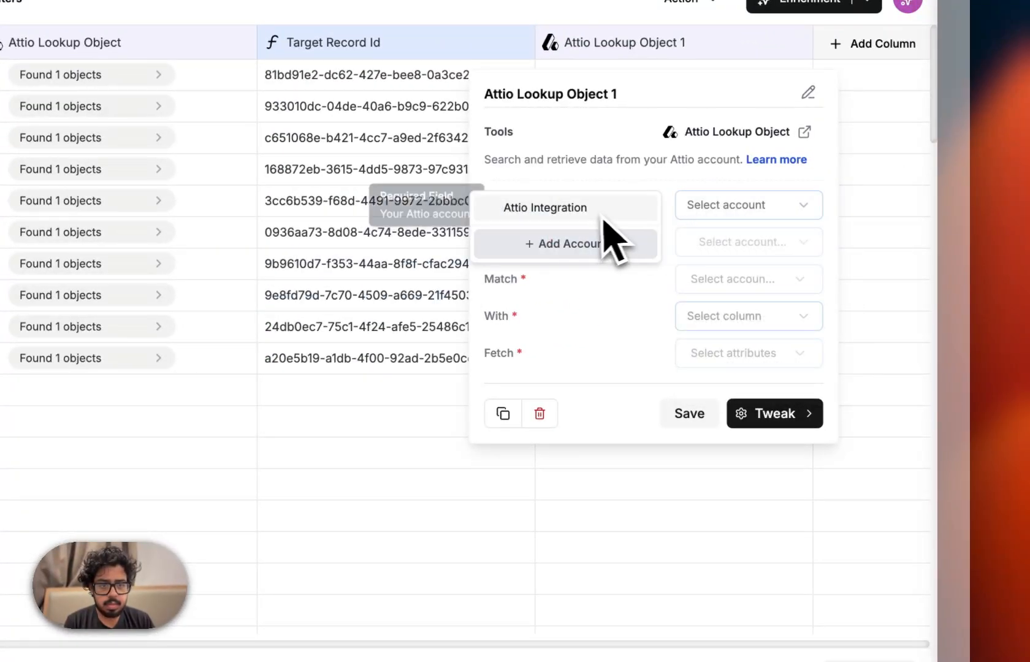
{"action": "left_click", "coordinate": [632, 204]}
{"action": "left_click", "coordinate": [739, 242]}
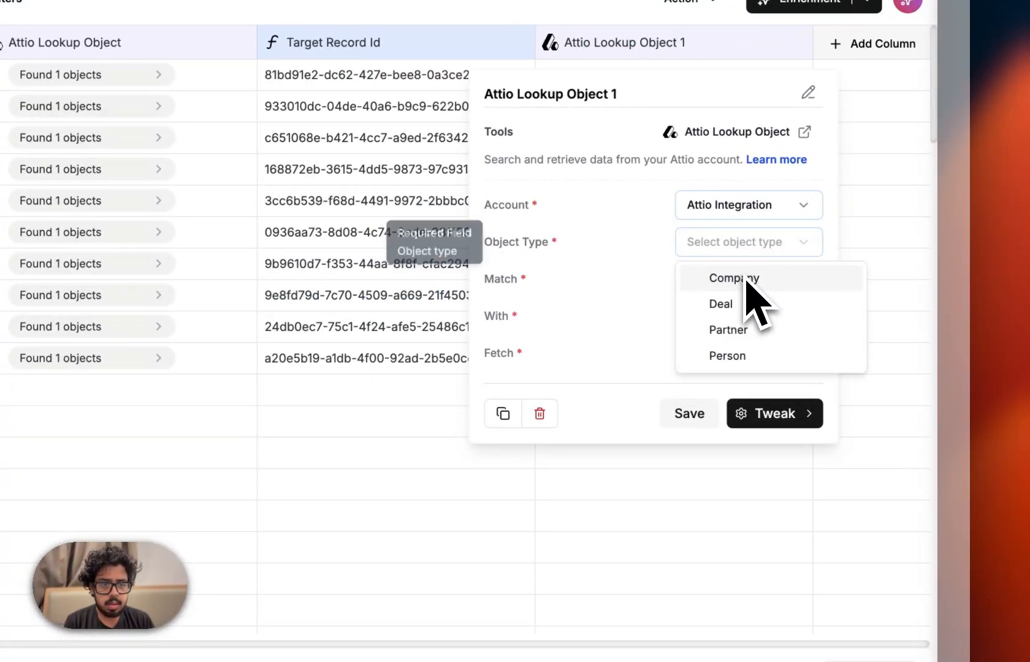
{"action": "left_click", "coordinate": [749, 284]}
Step: Match the company's Record ID attribute with the Target Record Id column
{"action": "left_click", "coordinate": [751, 285]}
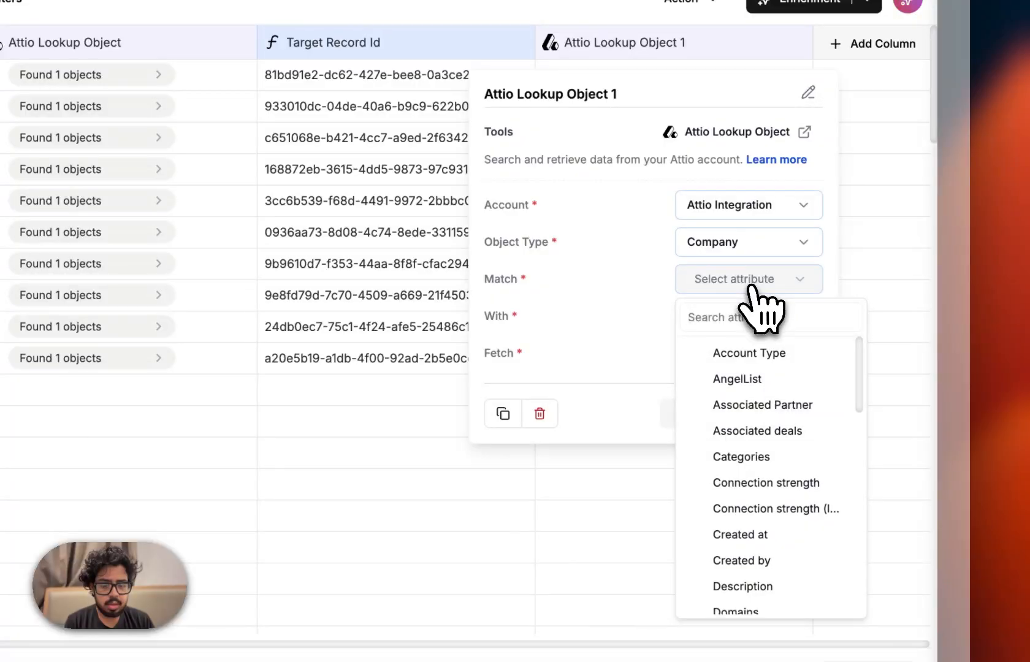
{"action": "type", "text": "rec"}
{"action": "left_click", "coordinate": [739, 353]}
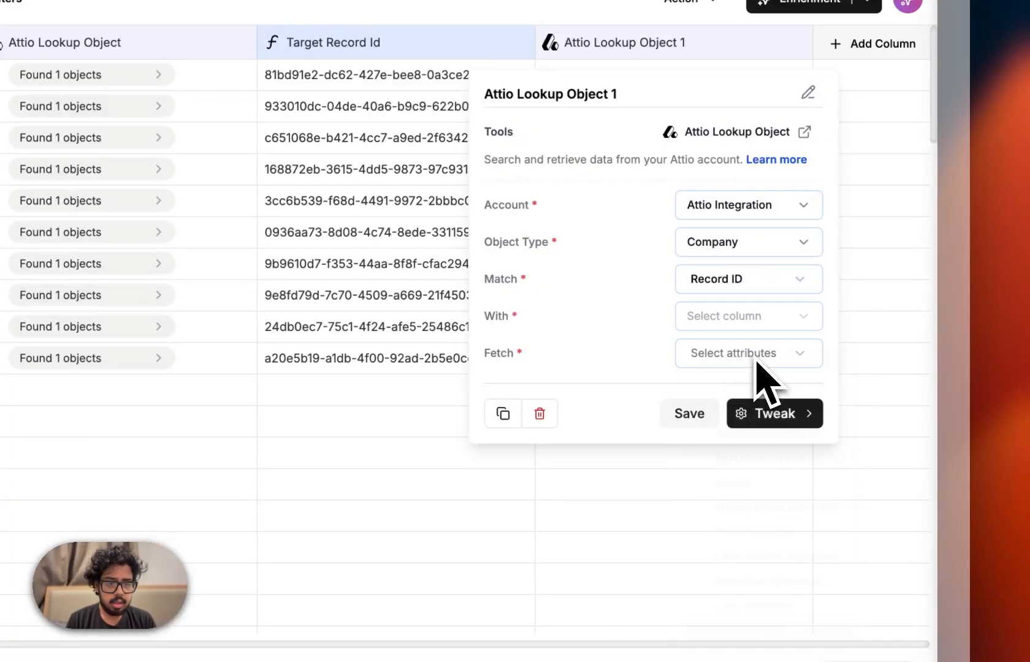
{"action": "left_click", "coordinate": [738, 325]}
{"action": "left_click", "coordinate": [751, 429]}
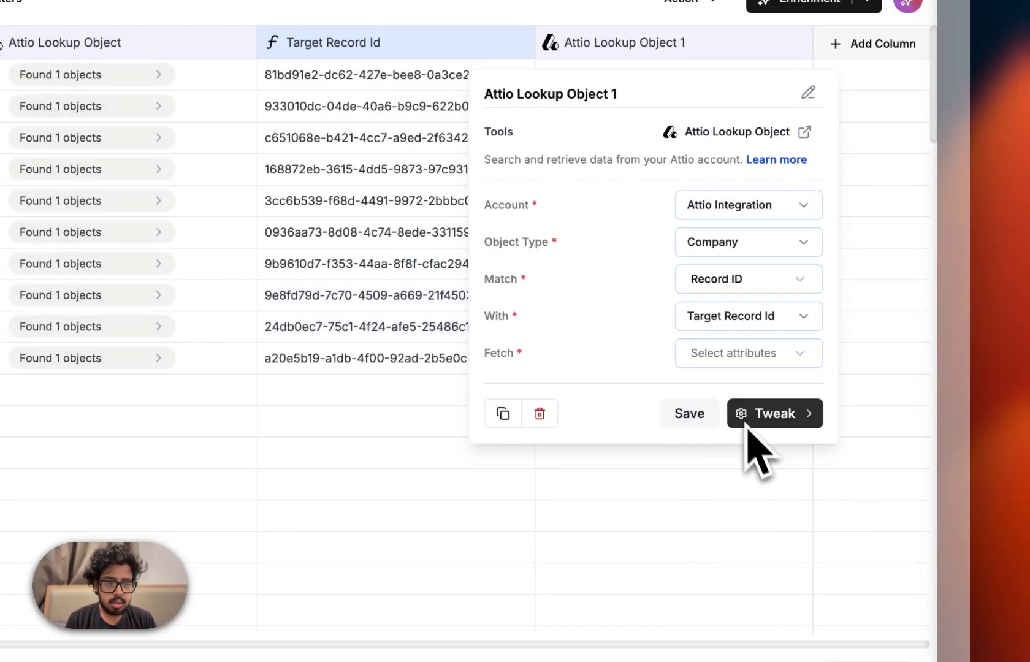
Step: Select Domains as the attribute the company lookup fetches
{"action": "left_click", "coordinate": [731, 361]}
{"action": "scroll", "coordinate": [736, 510], "scroll_direction": "down", "scroll_amount": 4}
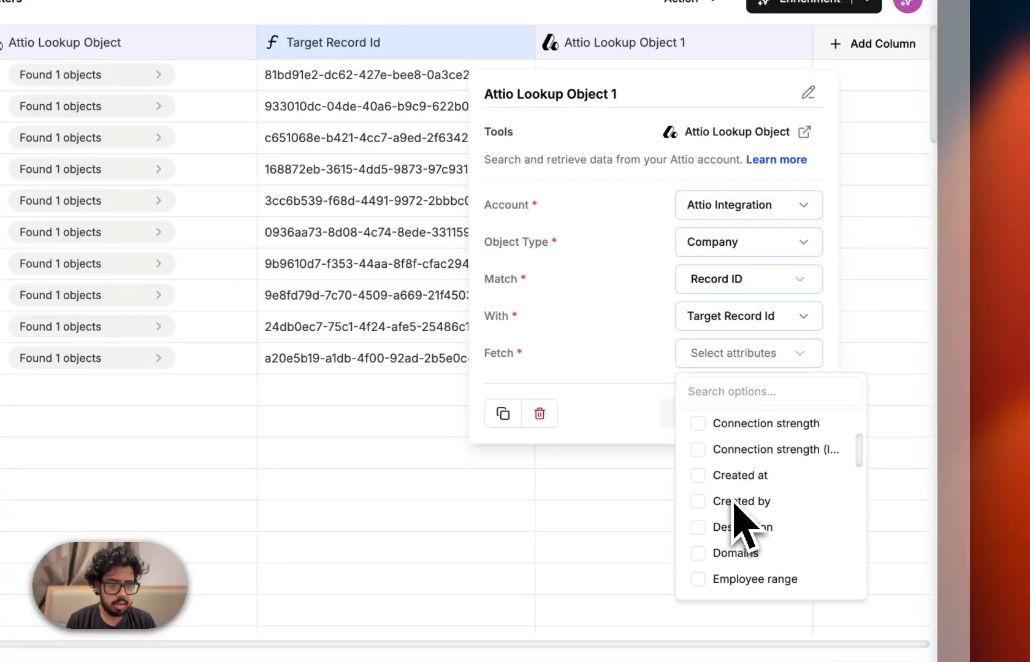
{"action": "left_click", "coordinate": [700, 447]}
{"action": "left_click", "coordinate": [589, 371]}
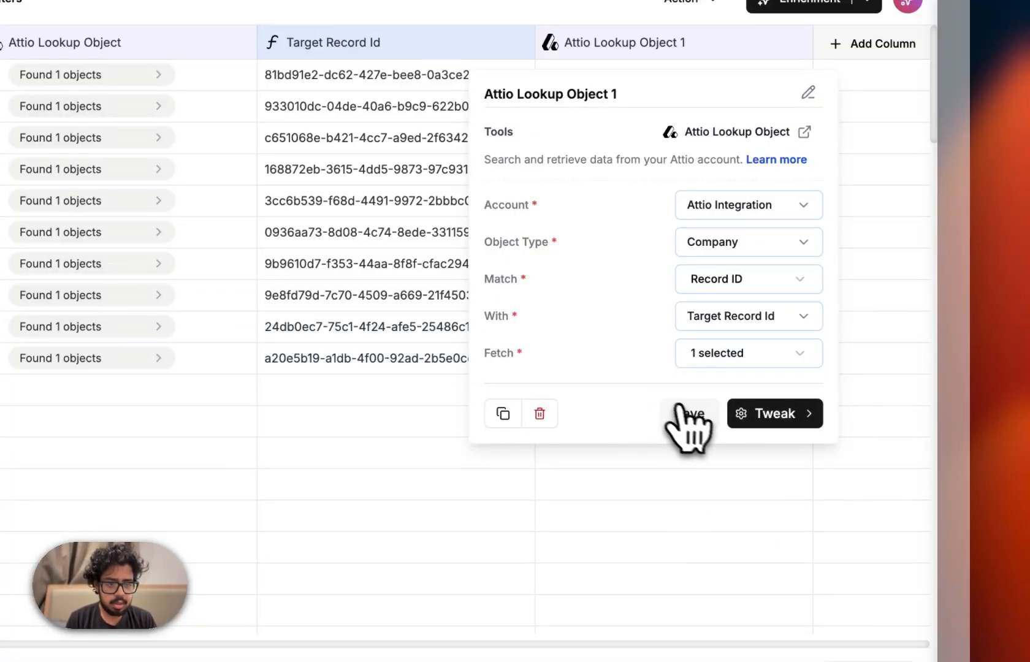
Step: Save the company lookup and run it on the first 10 rows
{"action": "left_click", "coordinate": [685, 409]}
{"action": "left_click", "coordinate": [788, 145]}
{"action": "left_click", "coordinate": [707, 178]}
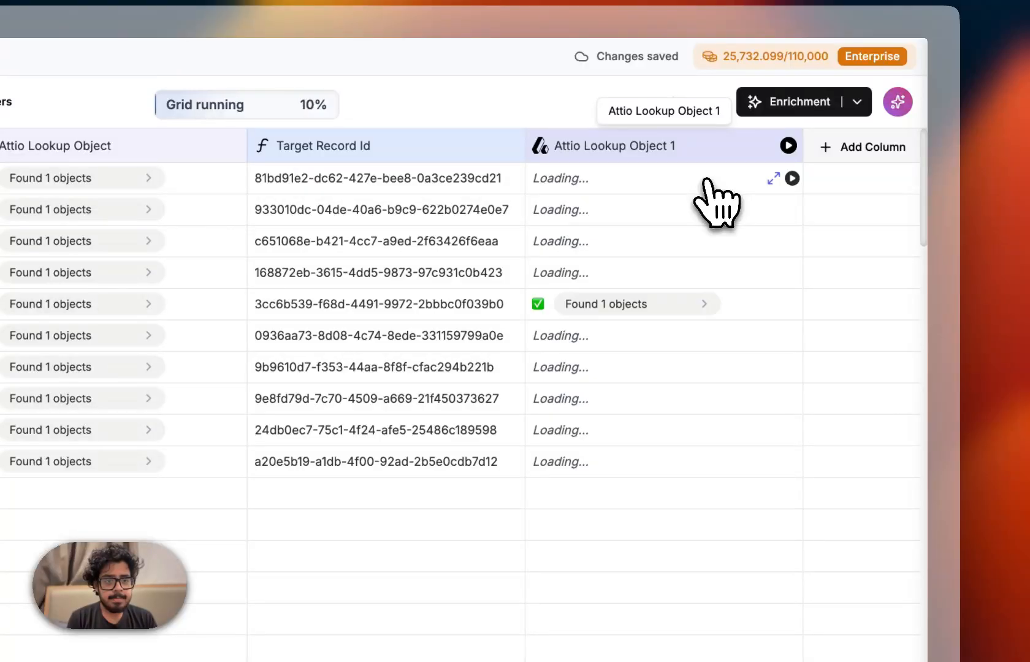
Step: Expand the domain data in the first row's company lookup result and add Domain as a column
{"action": "left_click", "coordinate": [774, 178]}
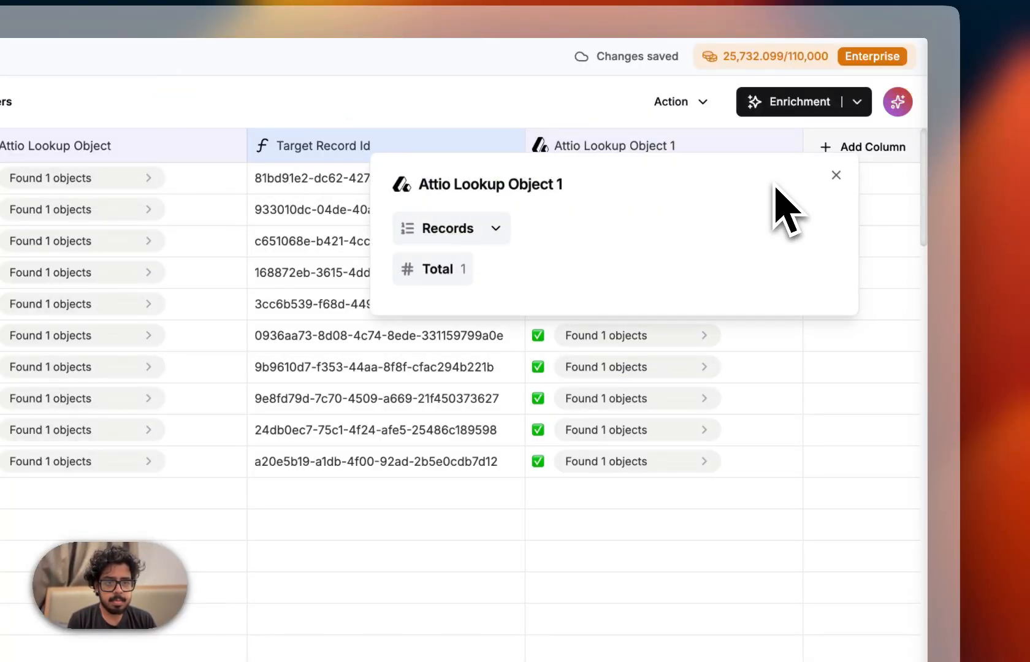
{"action": "left_click", "coordinate": [501, 228]}
{"action": "left_click", "coordinate": [482, 271]}
{"action": "left_click", "coordinate": [493, 310]}
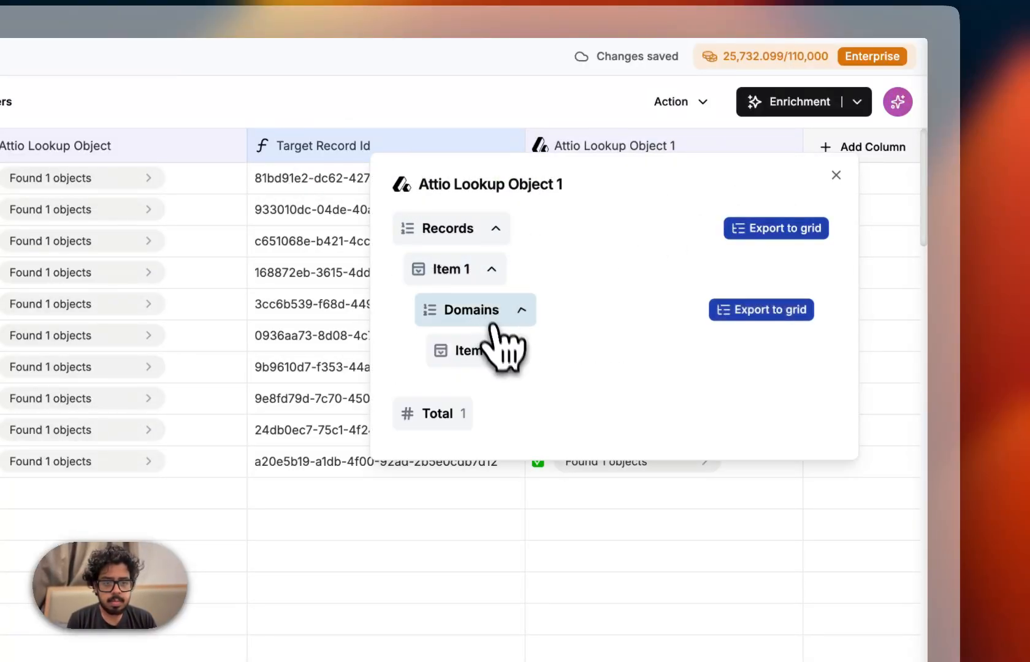
{"action": "left_click", "coordinate": [500, 351]}
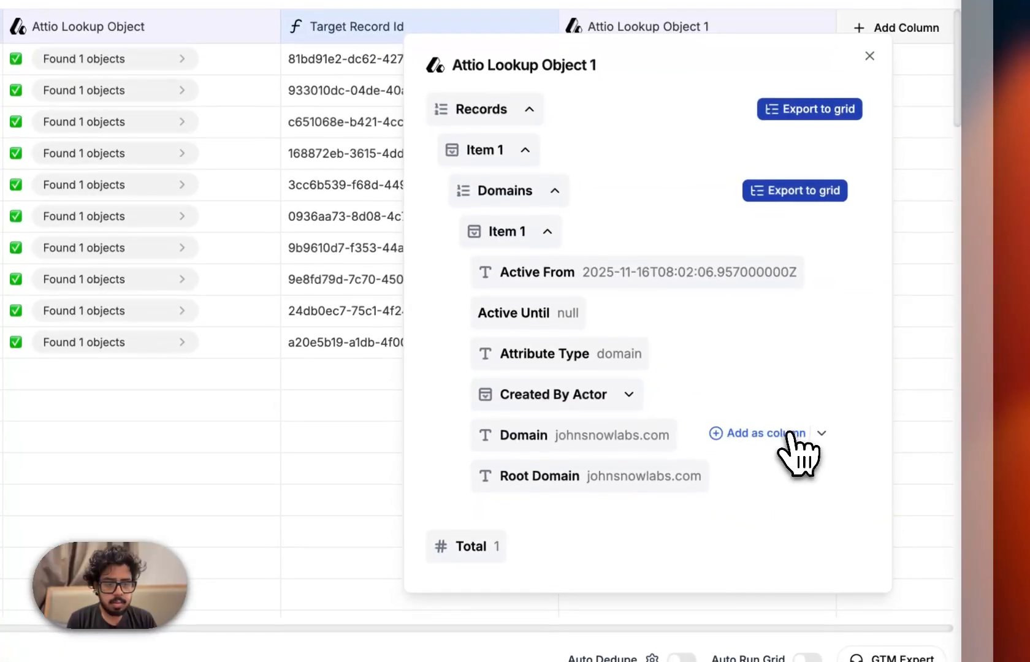
{"action": "left_click", "coordinate": [760, 555]}
{"action": "left_click", "coordinate": [361, 243]}
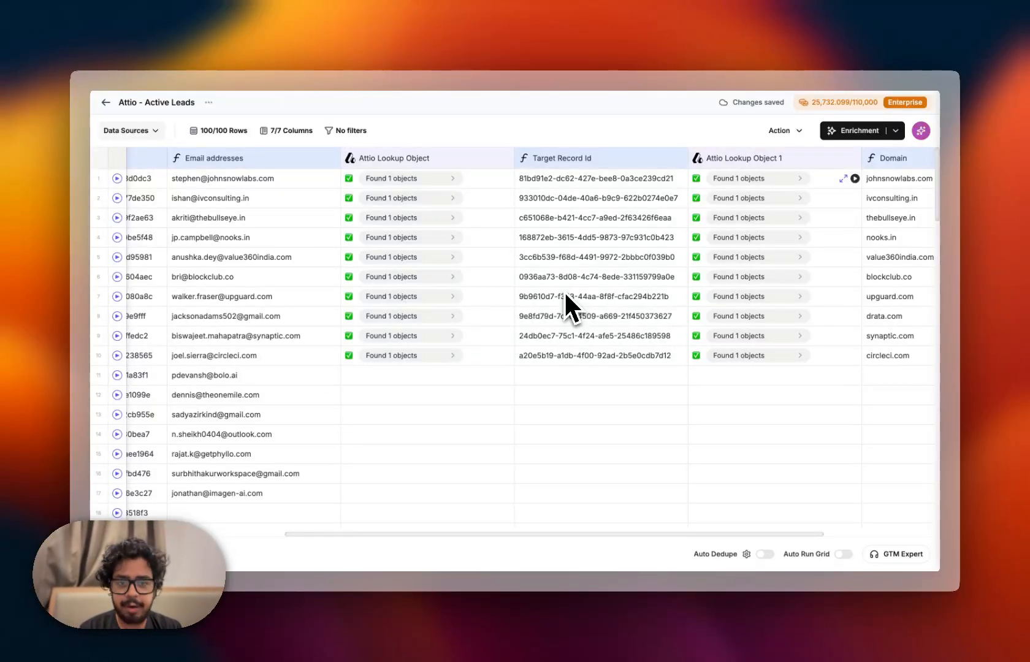
Step: Add an Attio enrichment column to the grid from the available integrations
{"action": "scroll", "coordinate": [605, 287], "scroll_direction": "right", "scroll_amount": 5}
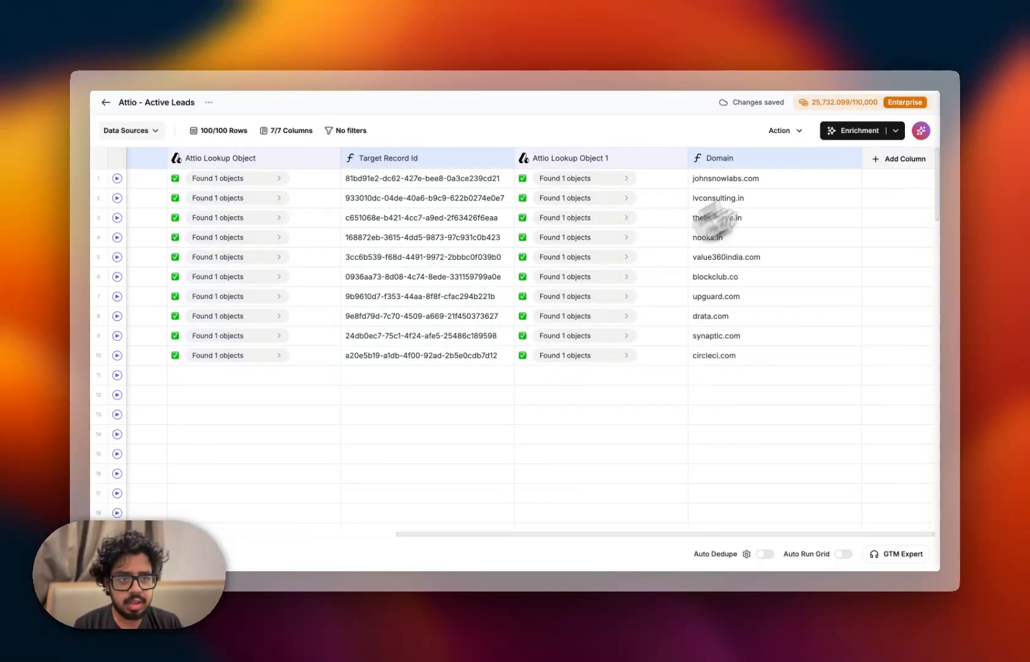
{"action": "left_click", "coordinate": [871, 134]}
{"action": "scroll", "coordinate": [503, 429], "scroll_direction": "down", "scroll_amount": 10}
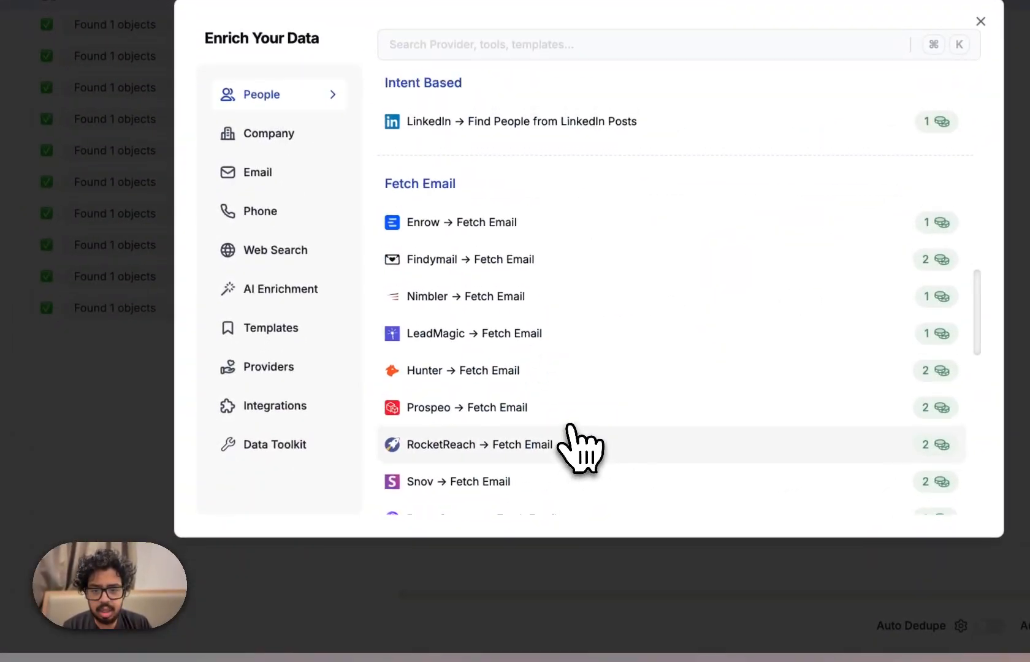
{"action": "scroll", "coordinate": [580, 448], "scroll_direction": "down", "scroll_amount": 10}
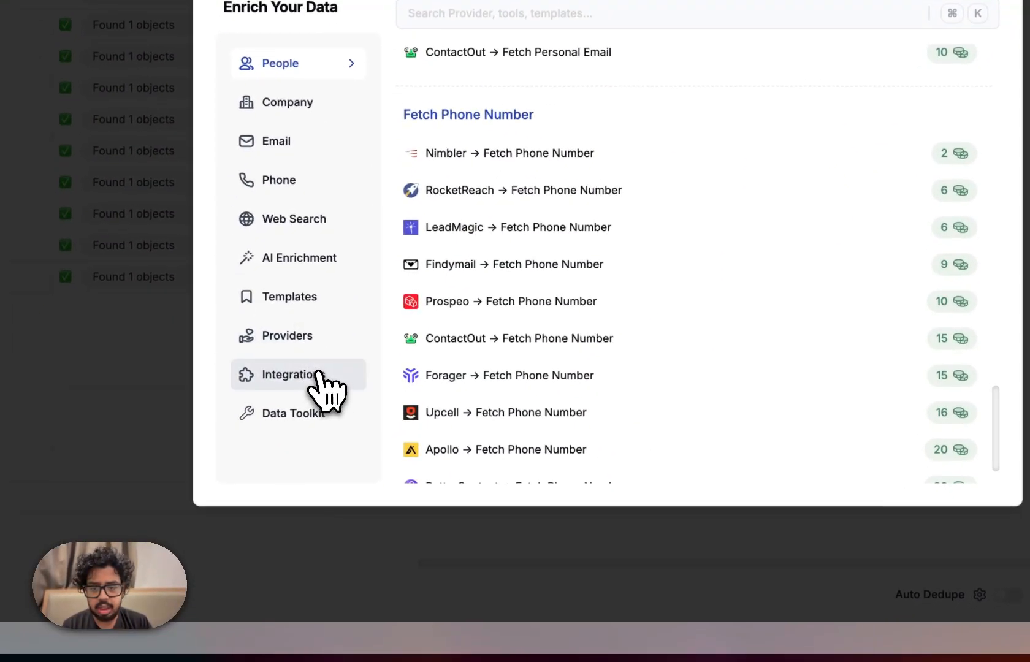
{"action": "left_click", "coordinate": [318, 374]}
{"action": "key", "text": "Escape"}
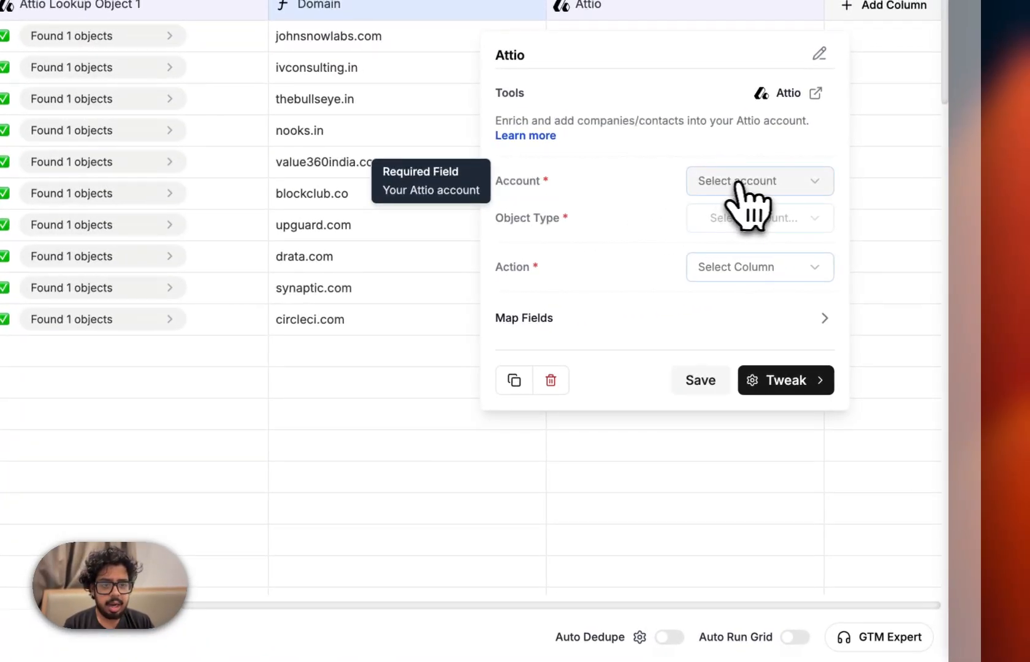
Step: Connect the Attio enrichment to the Attio Integration account and set its object type to Company
{"action": "left_click", "coordinate": [739, 184]}
{"action": "left_click", "coordinate": [612, 188]}
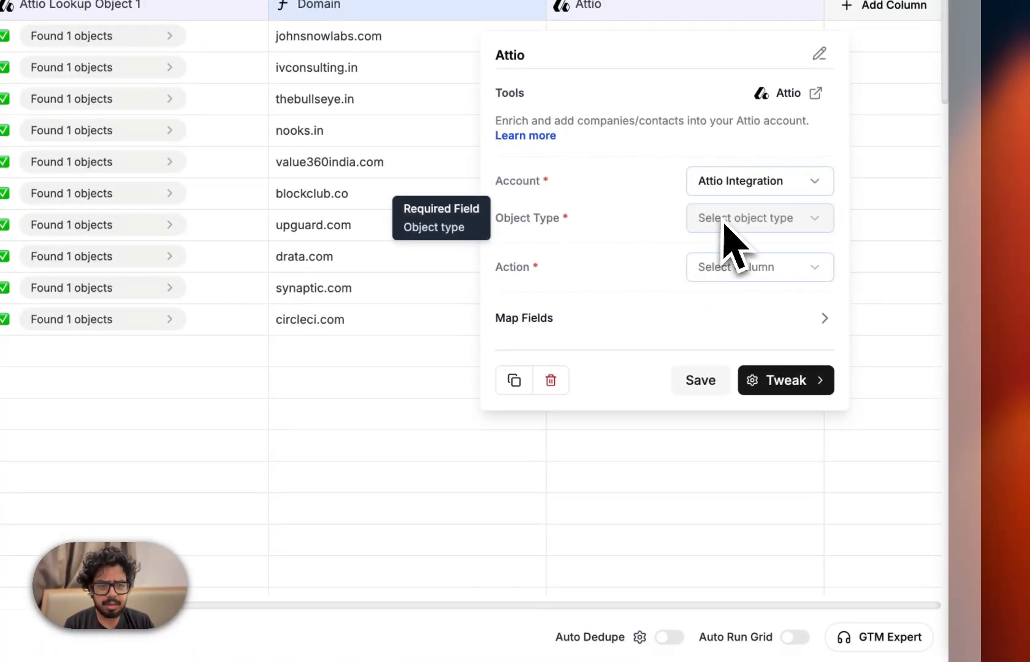
{"action": "left_click", "coordinate": [755, 222]}
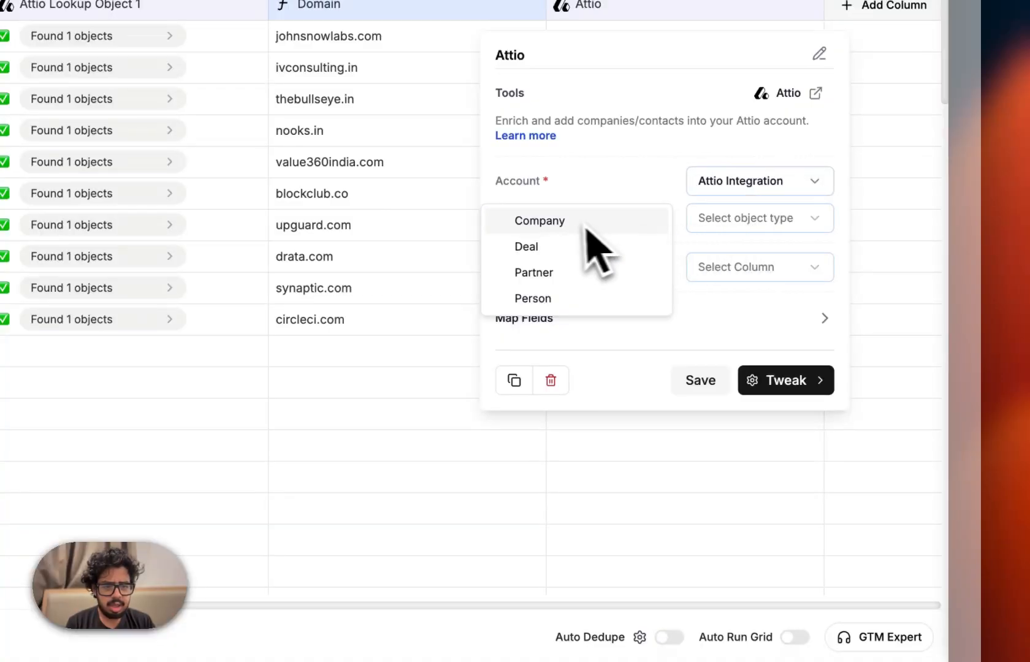
{"action": "left_click", "coordinate": [586, 229]}
Step: Set the enrichment's action to Update record and use the Target Record Id column as its Record ID
{"action": "left_click", "coordinate": [748, 275]}
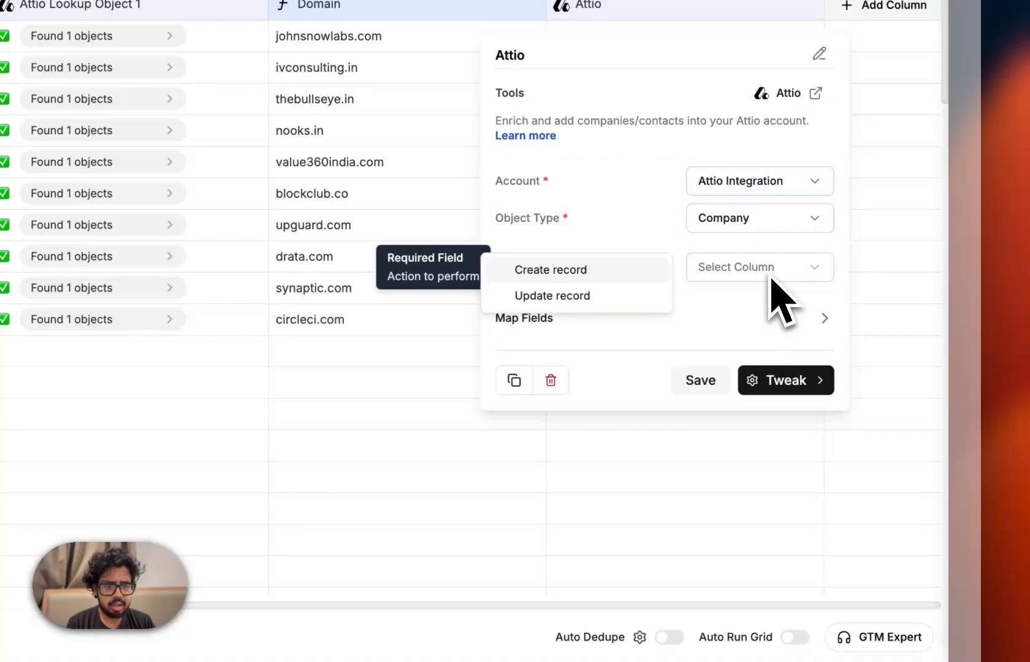
{"action": "left_click", "coordinate": [568, 299]}
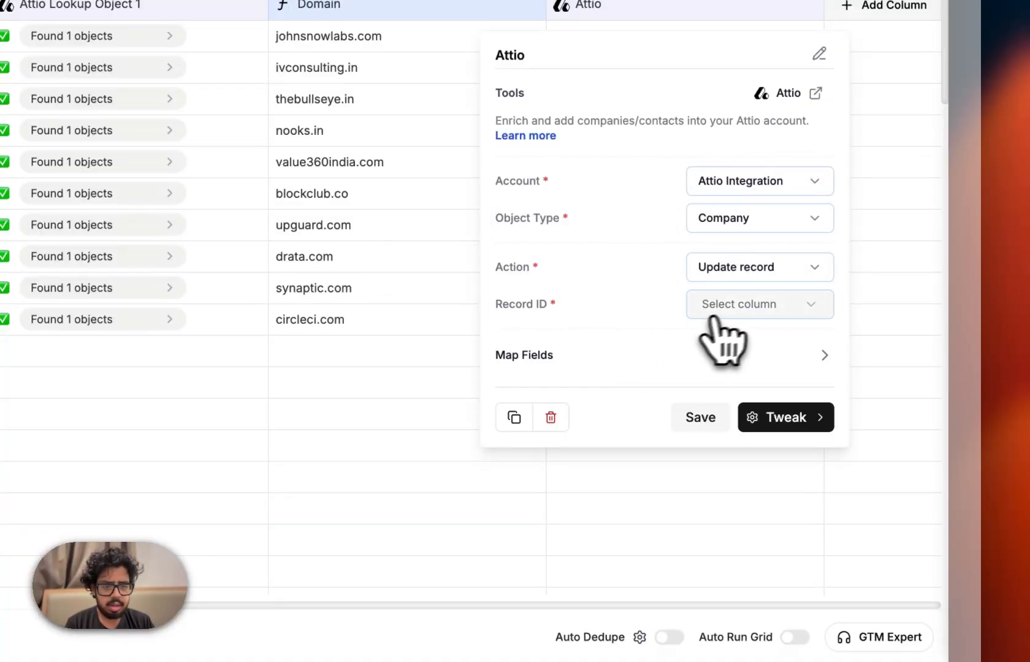
{"action": "left_click", "coordinate": [736, 304]}
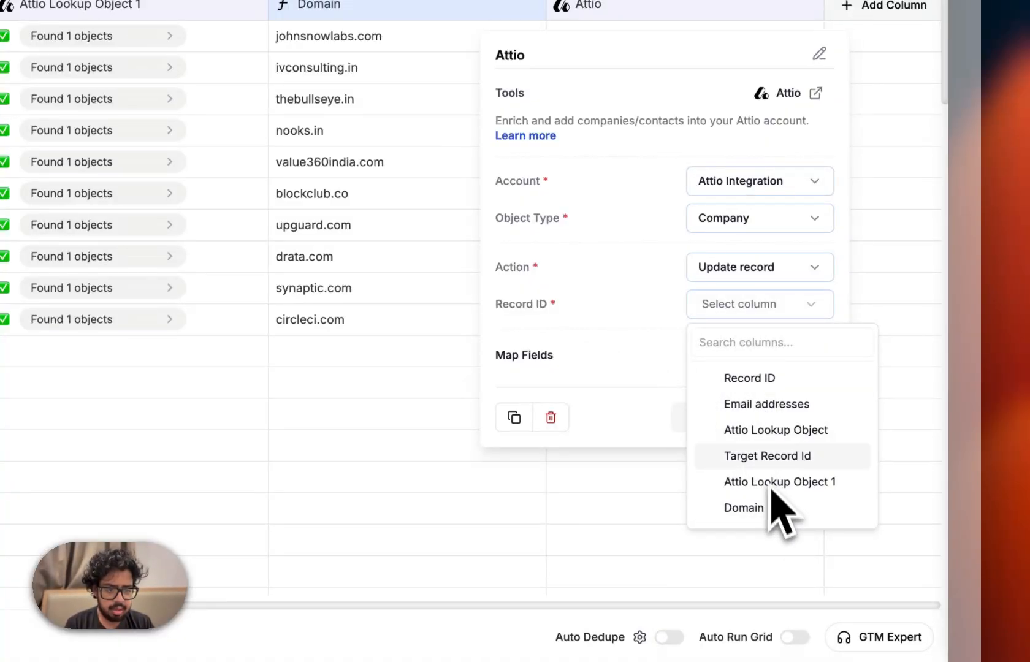
{"action": "left_click", "coordinate": [767, 455]}
Step: Expand the field mapping and select Lead Status as the Attio attribute to update
{"action": "left_click", "coordinate": [675, 357]}
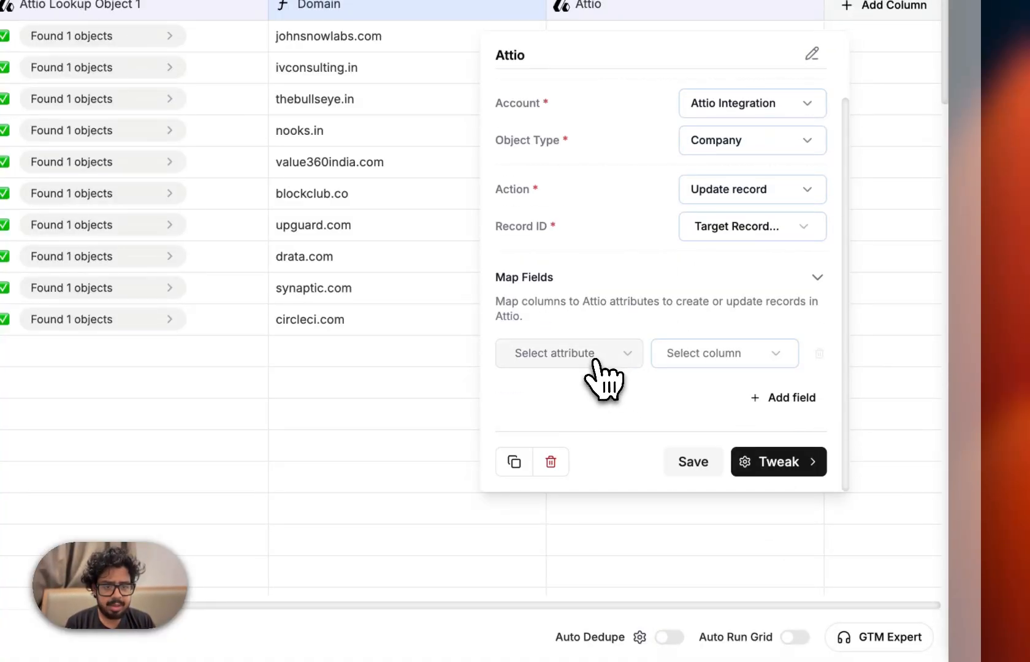
{"action": "left_click", "coordinate": [593, 360]}
{"action": "scroll", "coordinate": [437, 524], "scroll_direction": "down", "scroll_amount": 5}
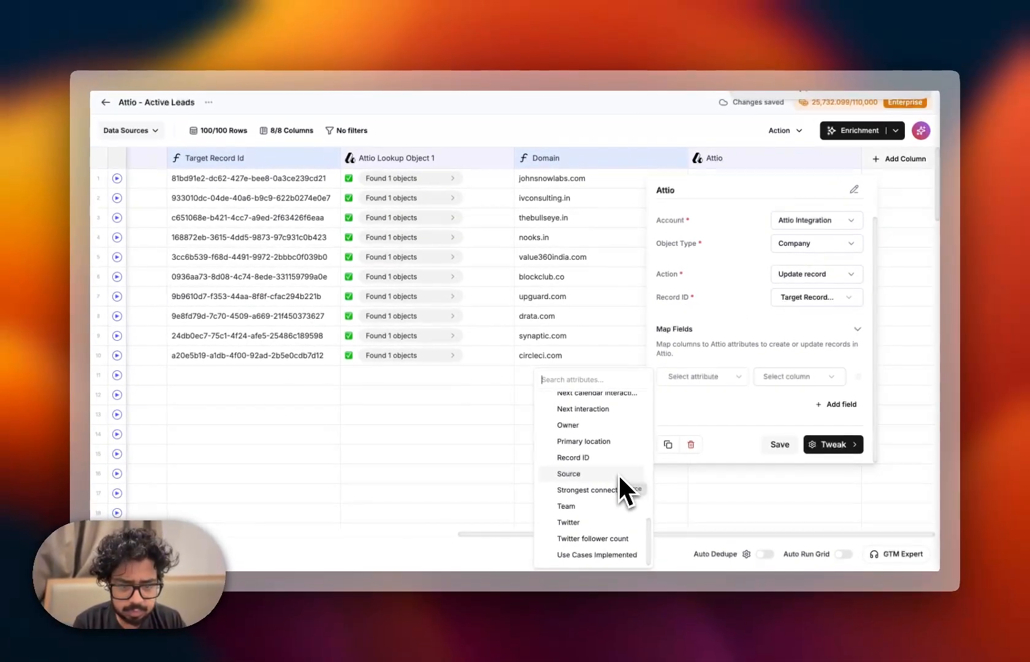
{"action": "scroll", "coordinate": [435, 514], "scroll_direction": "up", "scroll_amount": 1}
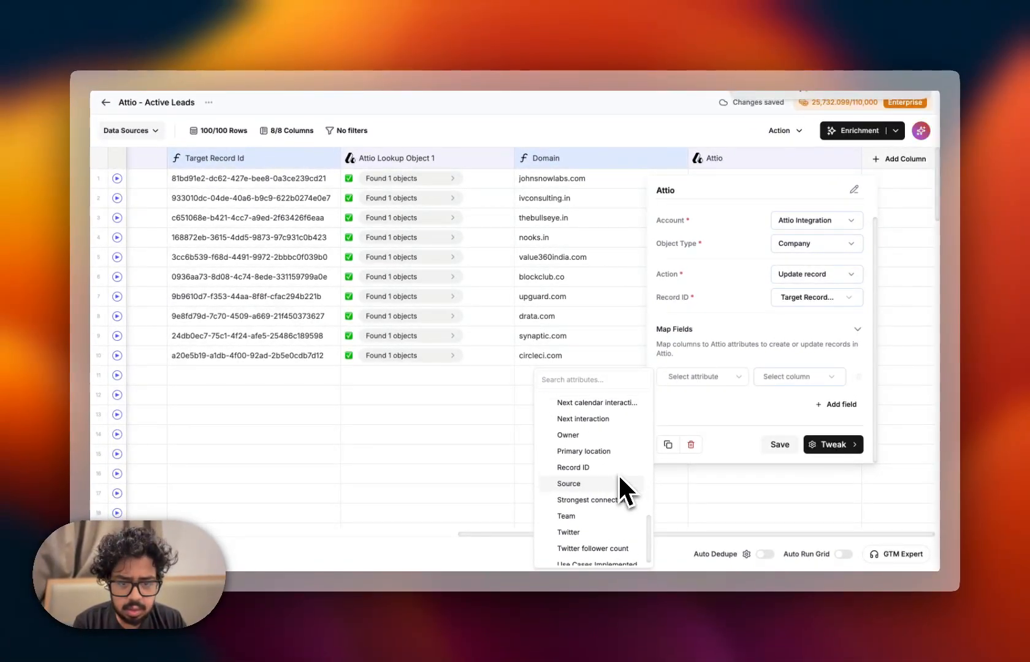
{"action": "scroll", "coordinate": [620, 477], "scroll_direction": "up", "scroll_amount": 5}
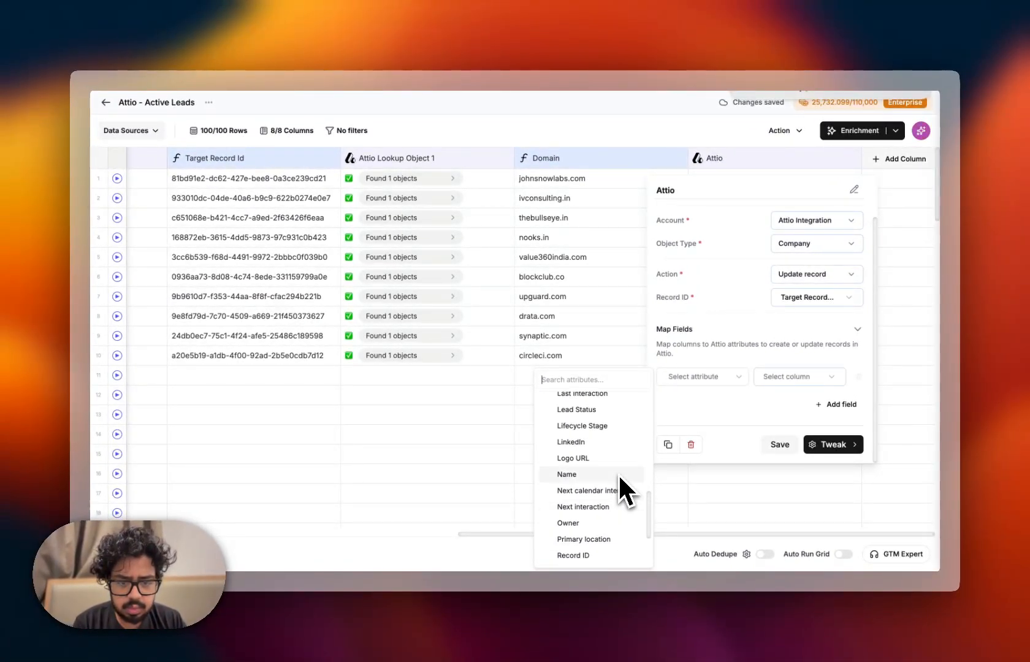
{"action": "scroll", "coordinate": [620, 477], "scroll_direction": "up", "scroll_amount": 4}
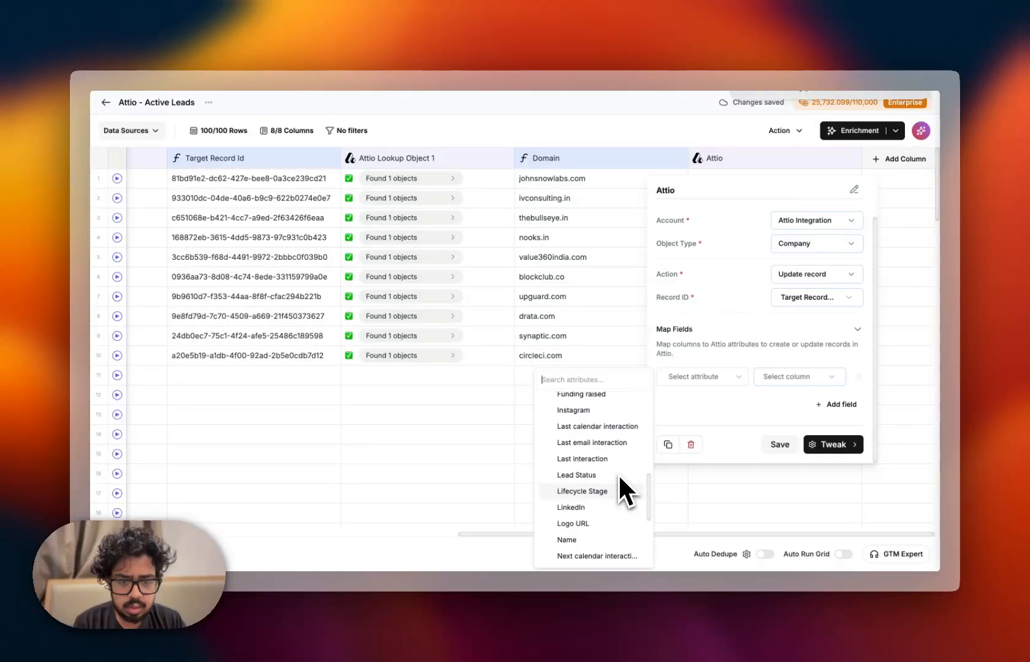
{"action": "left_click", "coordinate": [611, 475]}
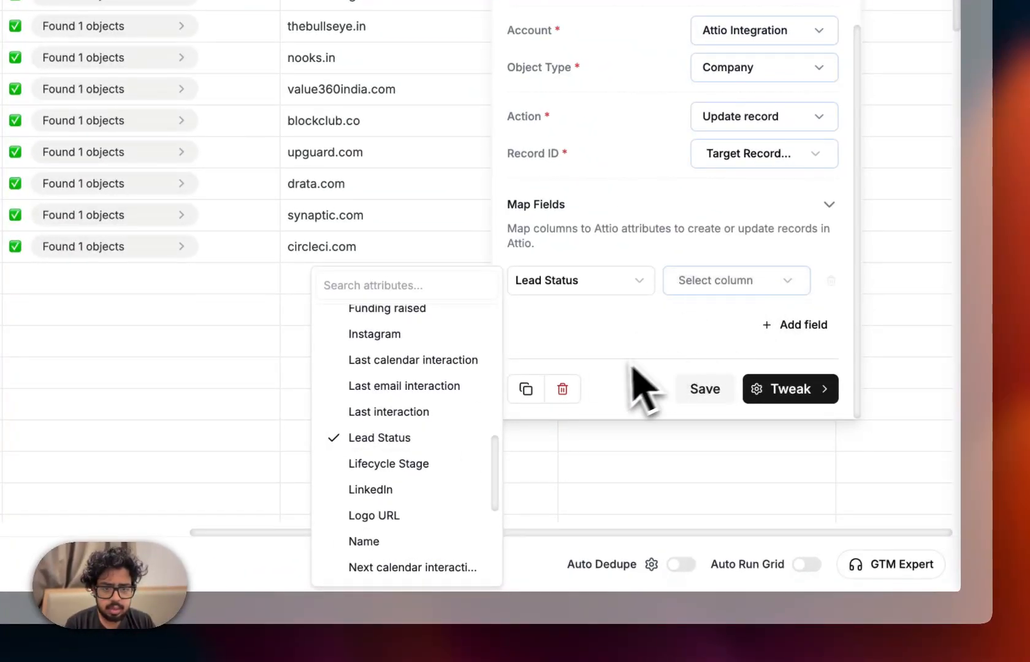
Step: Change the mapped attribute to Description and fill it from the Domain column, marked as an optional field
{"action": "scroll", "coordinate": [393, 405], "scroll_direction": "up", "scroll_amount": 5}
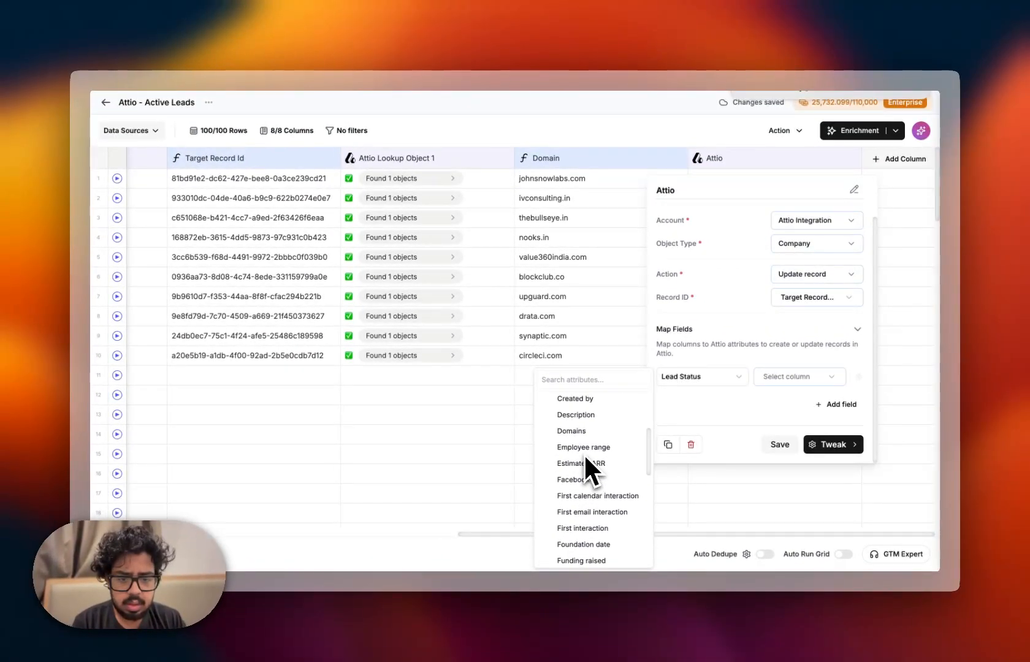
{"action": "scroll", "coordinate": [585, 459], "scroll_direction": "up", "scroll_amount": 3}
{"action": "left_click", "coordinate": [587, 453]}
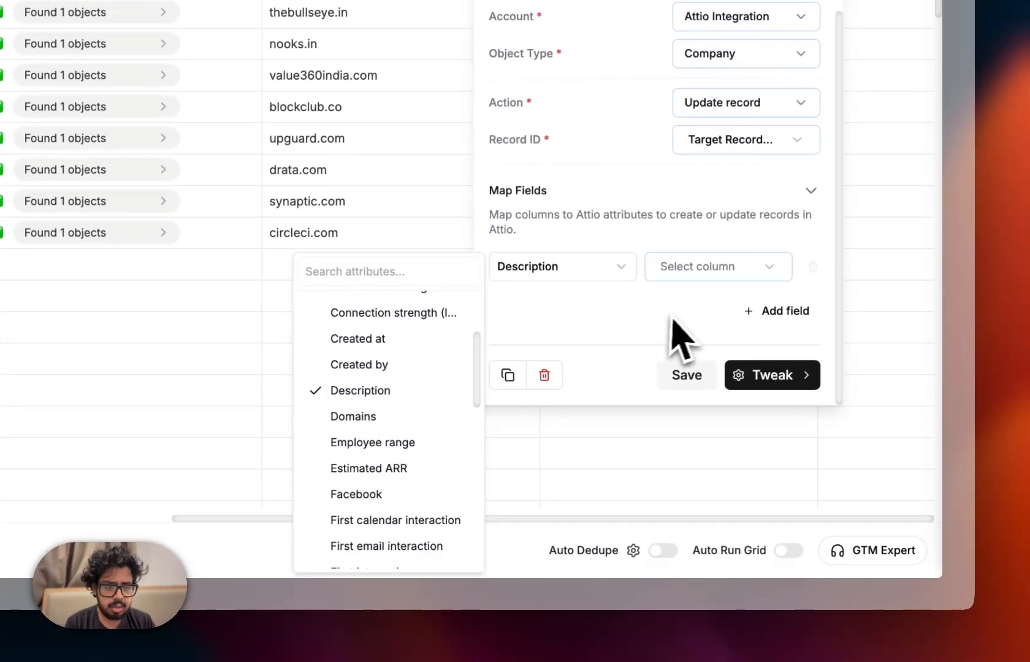
{"action": "left_click", "coordinate": [708, 270]}
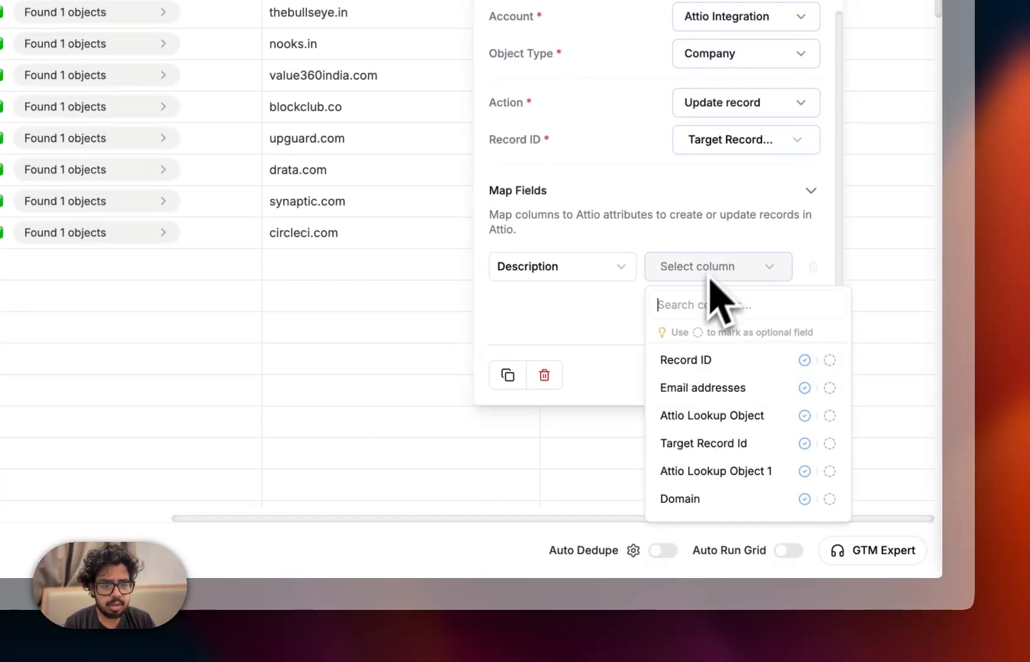
{"action": "left_click", "coordinate": [829, 498]}
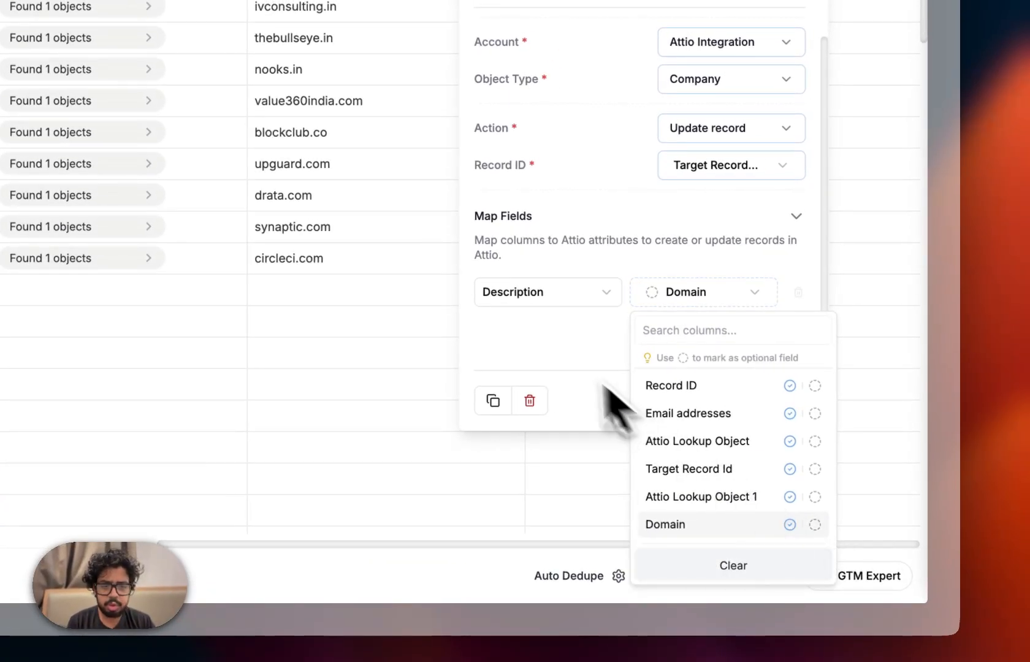
Step: Save the Attio company update and run it on the first 10 rows
{"action": "left_click", "coordinate": [604, 386]}
{"action": "left_click", "coordinate": [671, 402]}
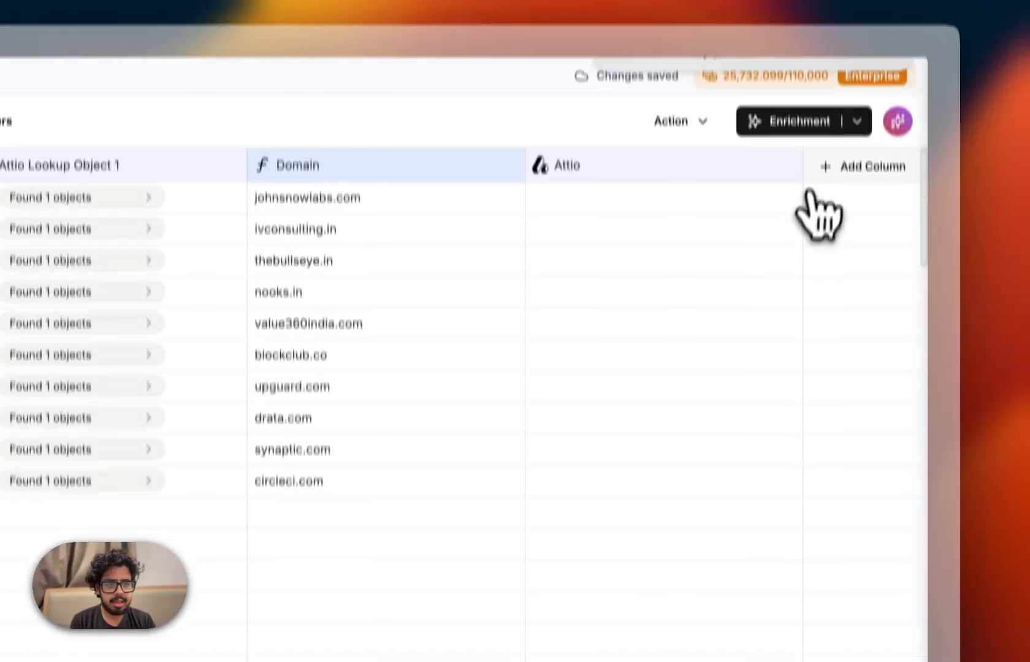
{"action": "left_click", "coordinate": [788, 167]}
{"action": "left_click", "coordinate": [687, 201]}
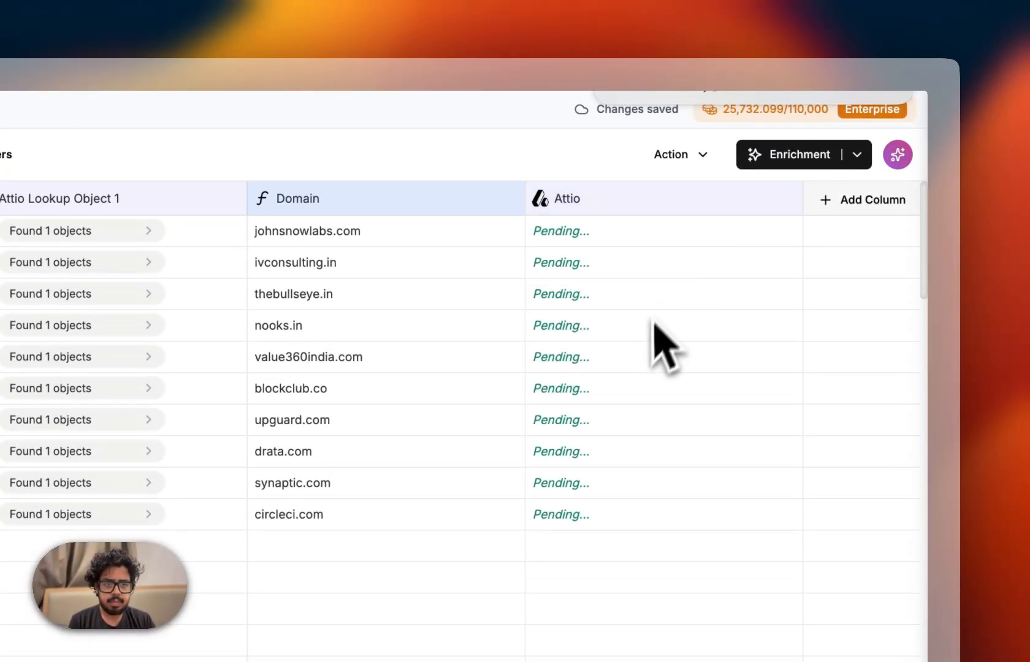